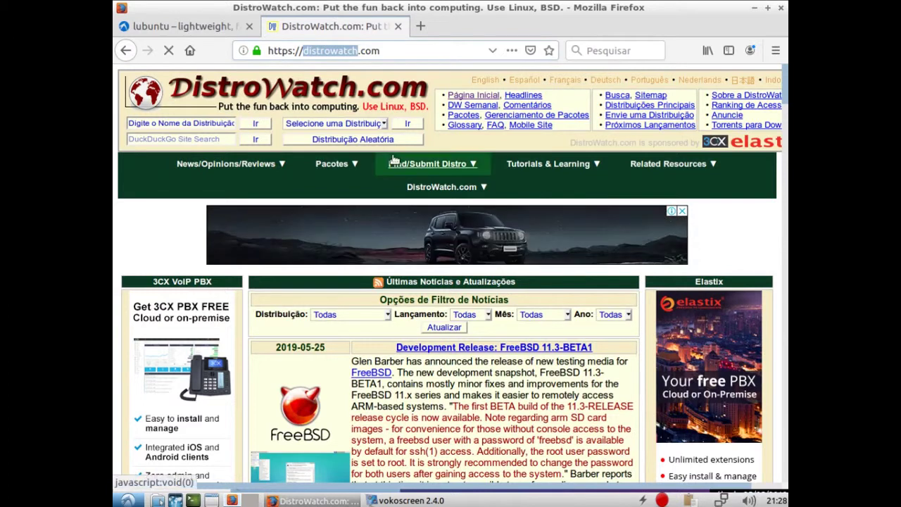
- Bring up the Lubuntu site in Firefox to view the Intel x86 and 64-bit AMD64 download options
{"action": "left_click", "coordinate": [187, 28]}
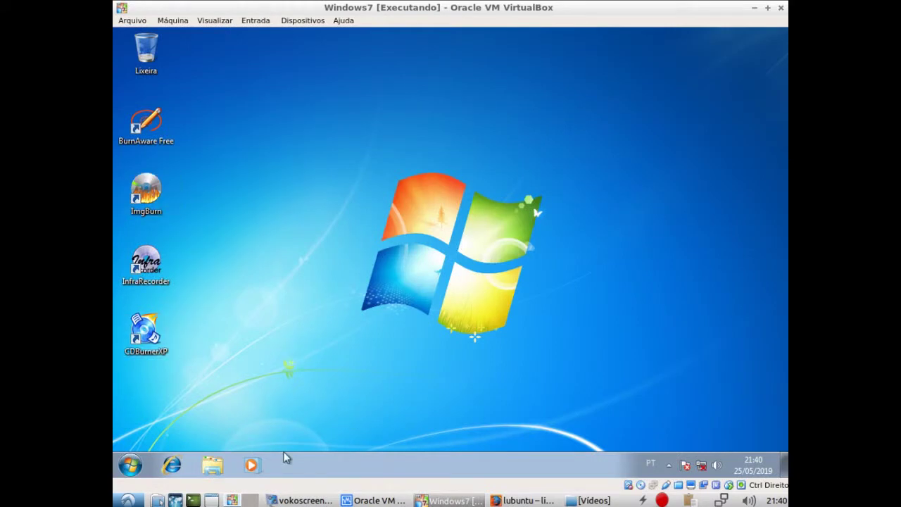
{"action": "left_click", "coordinate": [516, 502]}
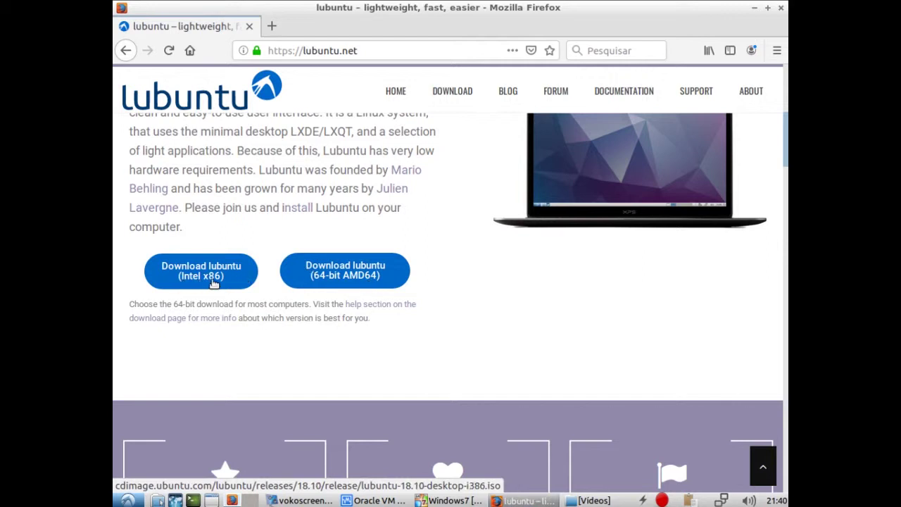
- Switch to the Windows 7 virtual machine and open the basic system information page in Painel de Controle
{"action": "left_click", "coordinate": [450, 501]}
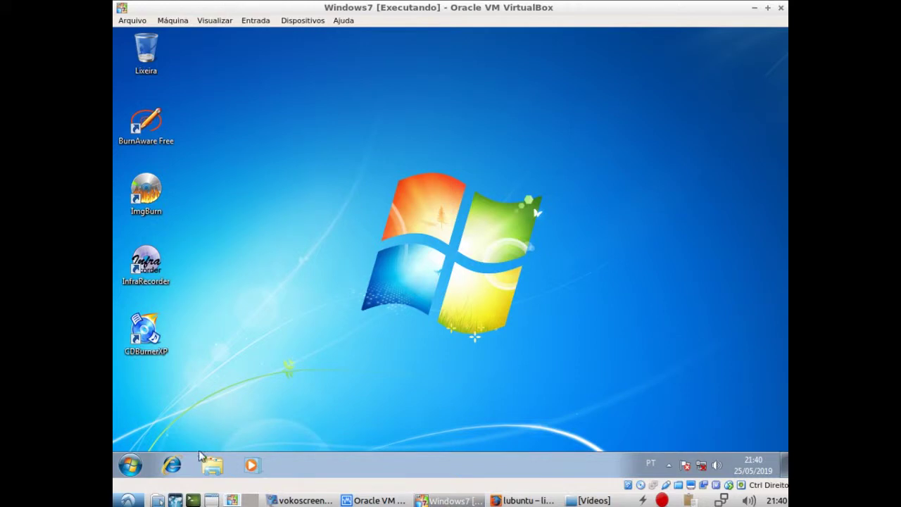
{"action": "left_click", "coordinate": [130, 467]}
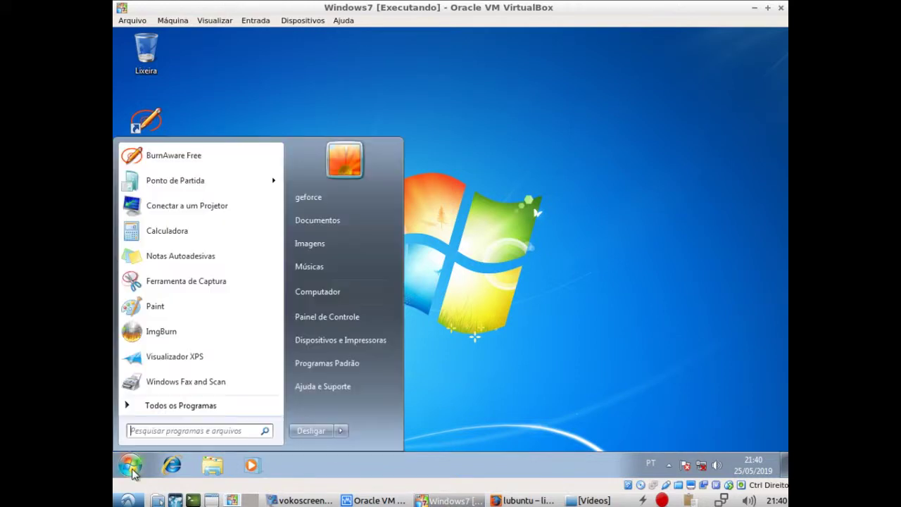
{"action": "left_click", "coordinate": [315, 318]}
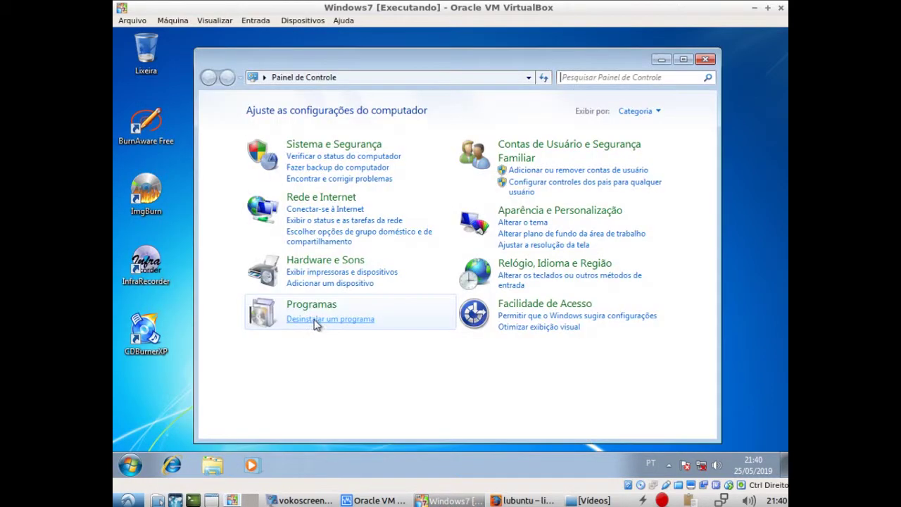
{"action": "left_click", "coordinate": [345, 151]}
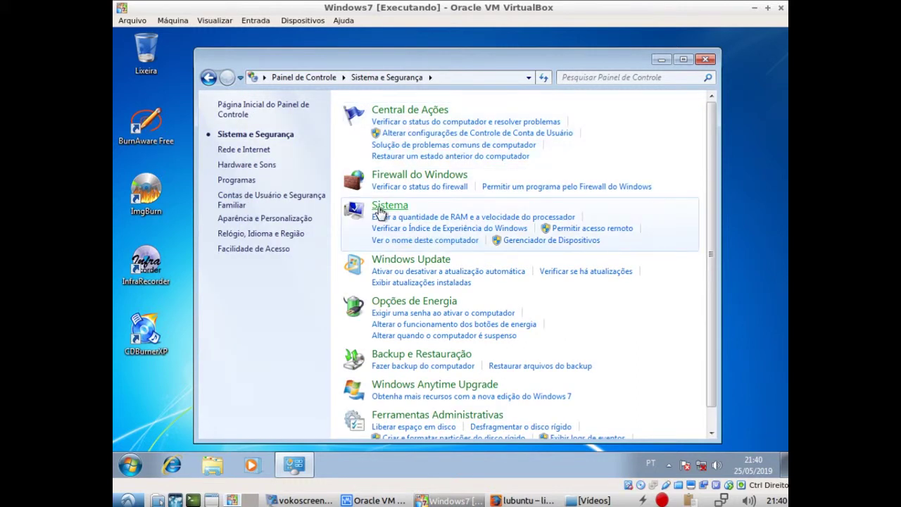
{"action": "left_click", "coordinate": [379, 209]}
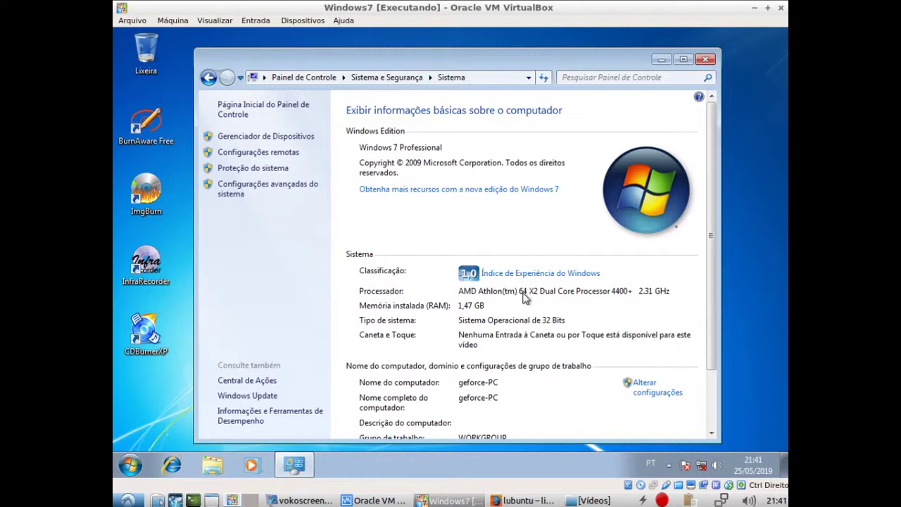
- Compare the processor and system type of the Windows 7 machine with the Intel x86 and 64-bit AMD64 downloads on the Lubuntu site in Firefox
{"action": "left_click", "coordinate": [528, 500]}
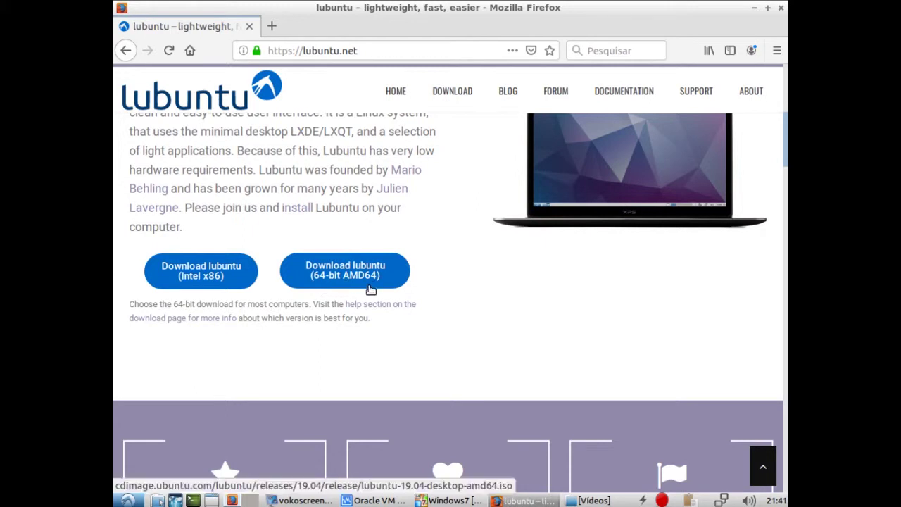
{"action": "left_click", "coordinate": [454, 501]}
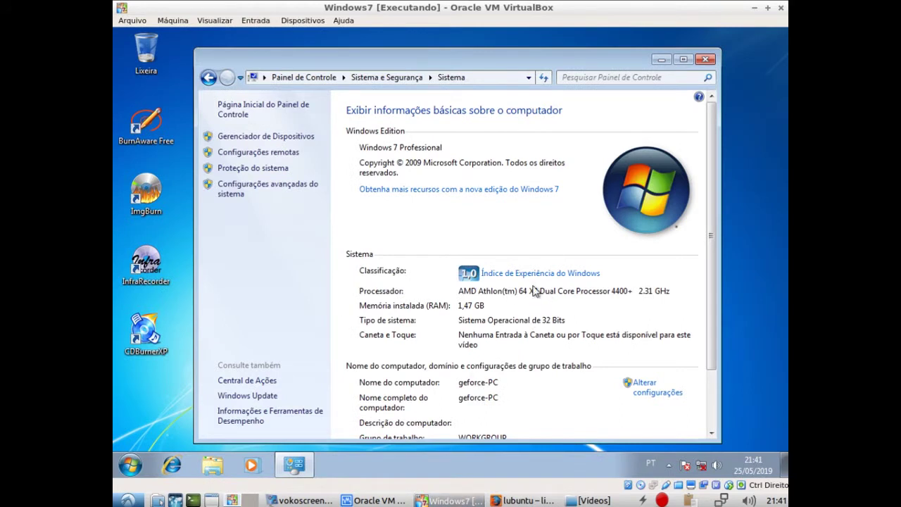
{"action": "left_click", "coordinate": [527, 501]}
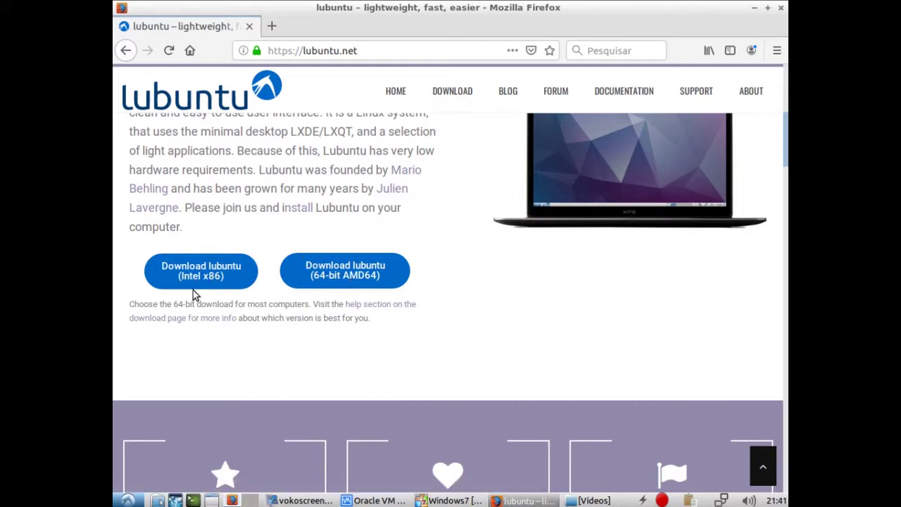
{"action": "left_click", "coordinate": [450, 501]}
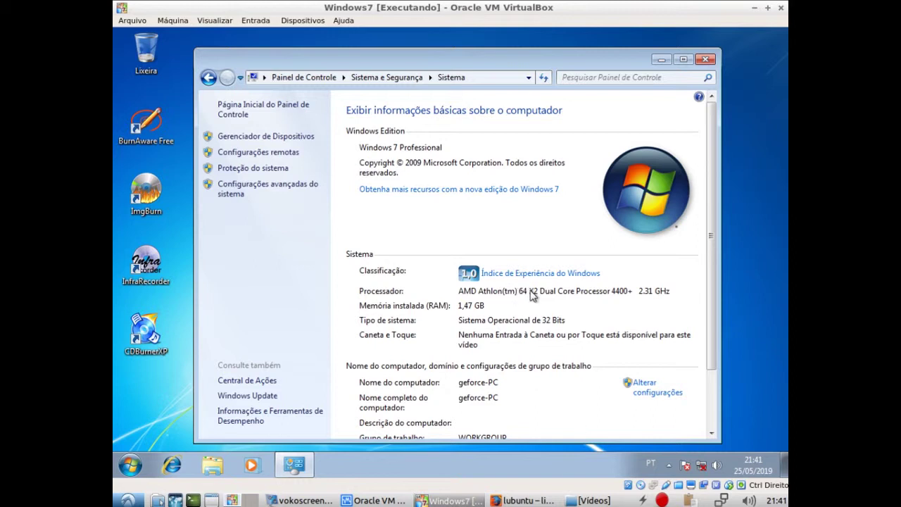
{"action": "left_click", "coordinate": [523, 501]}
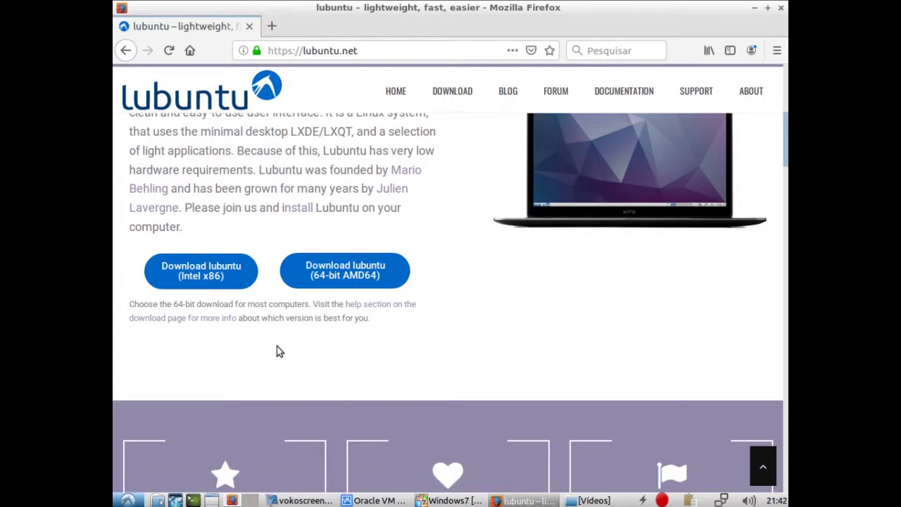
{"action": "left_click", "coordinate": [451, 500]}
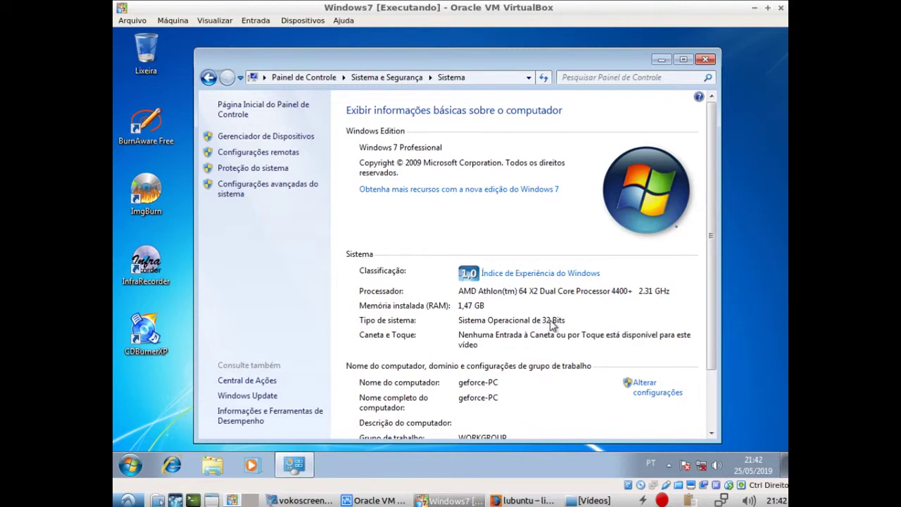
{"action": "left_click", "coordinate": [524, 500]}
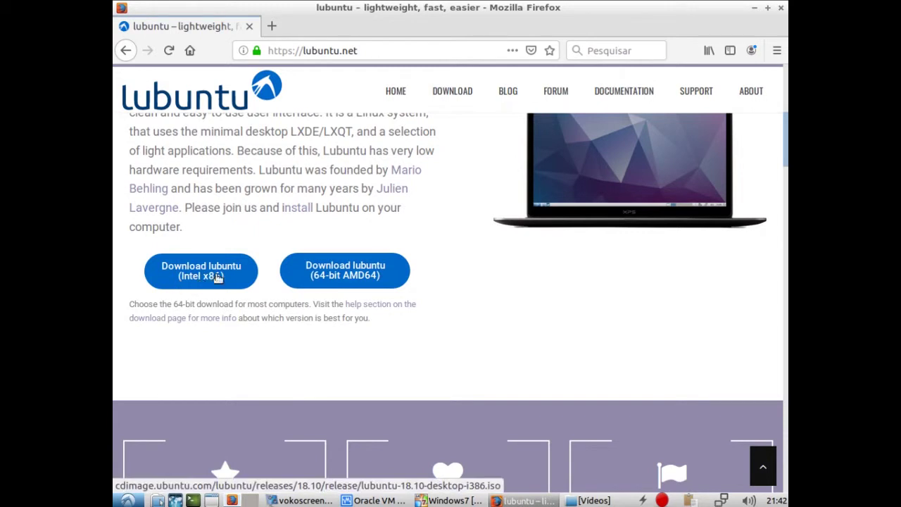
{"action": "left_click", "coordinate": [449, 500]}
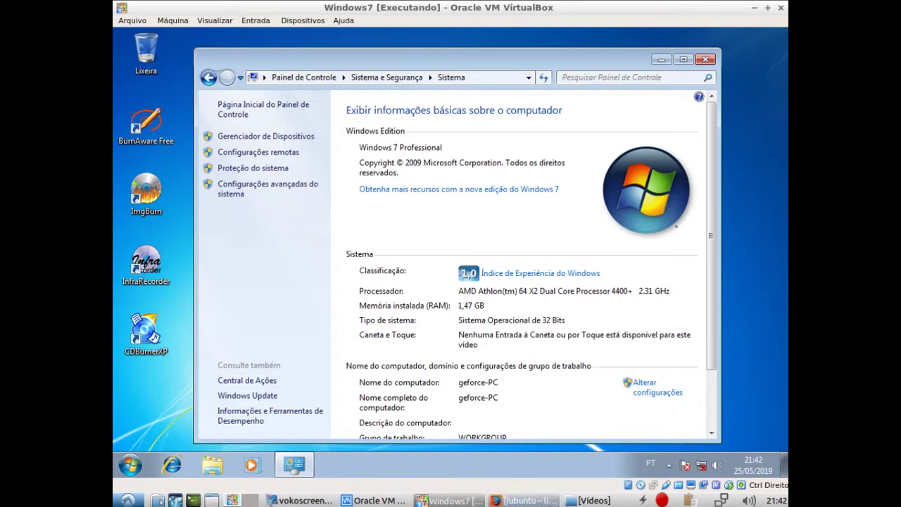
{"action": "key", "text": "alt+Tab"}
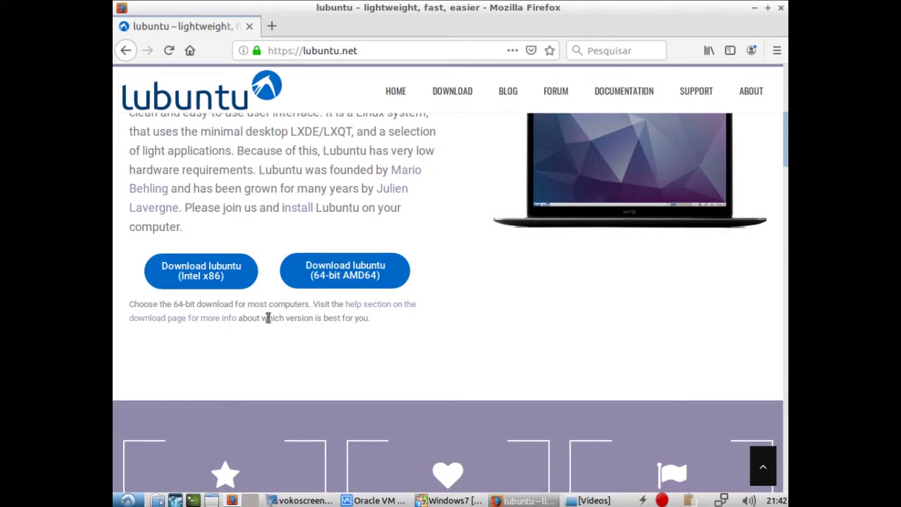
{"action": "left_click", "coordinate": [482, 499]}
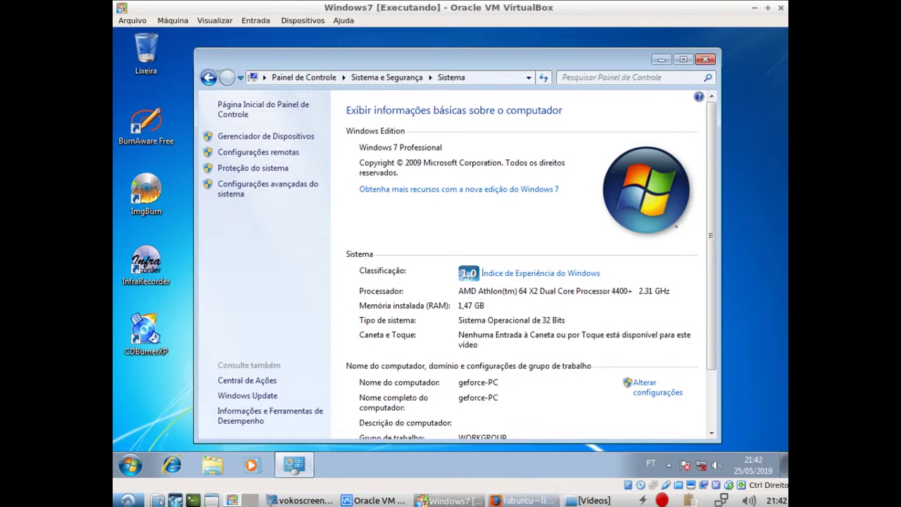
{"action": "left_click", "coordinate": [525, 500]}
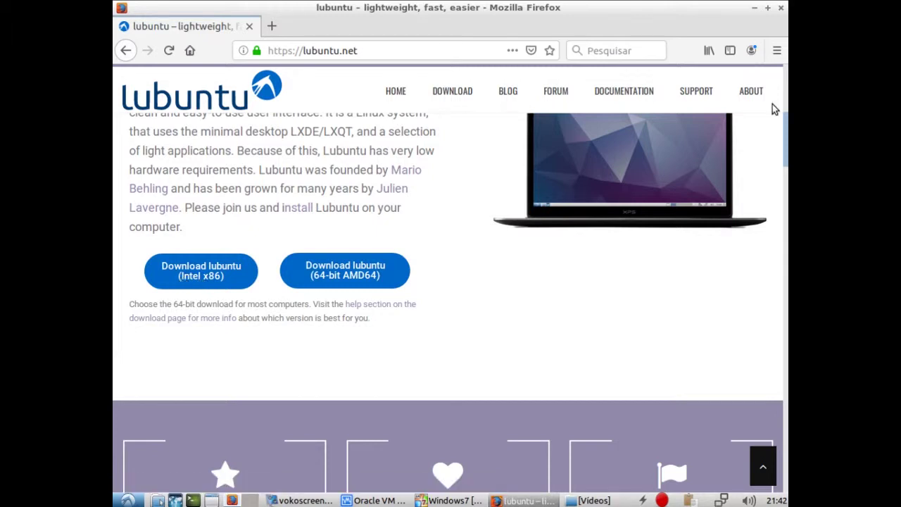
- Close the Lubuntu browser window and the system information window in the virtual machine
{"action": "left_click", "coordinate": [781, 9]}
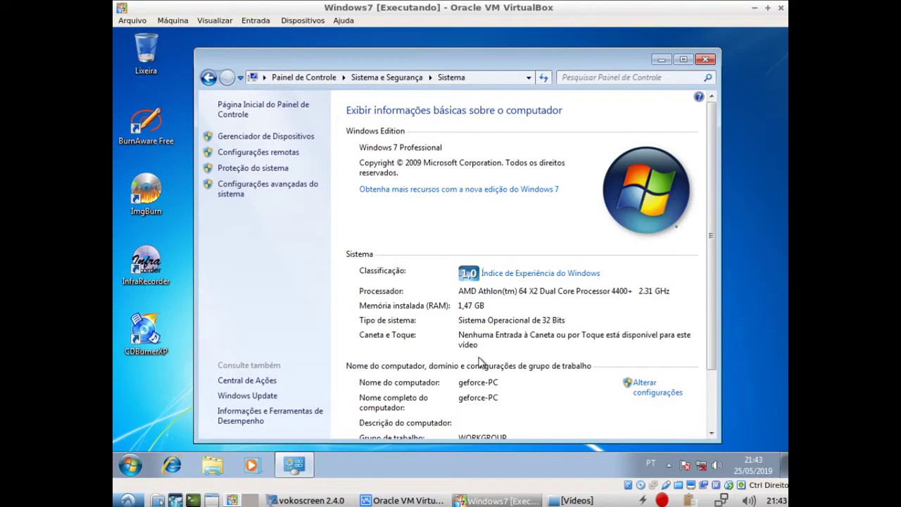
{"action": "left_click", "coordinate": [705, 61]}
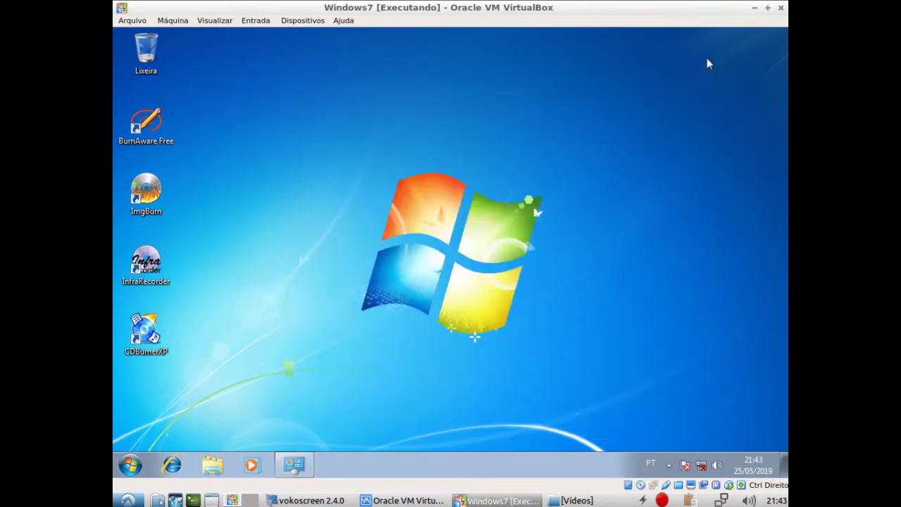
- Locate the lubuntu-18.10-desktop-i386 ISO image in the Downloads folder, examine its details, and close the folder window
{"action": "left_click", "coordinate": [212, 468]}
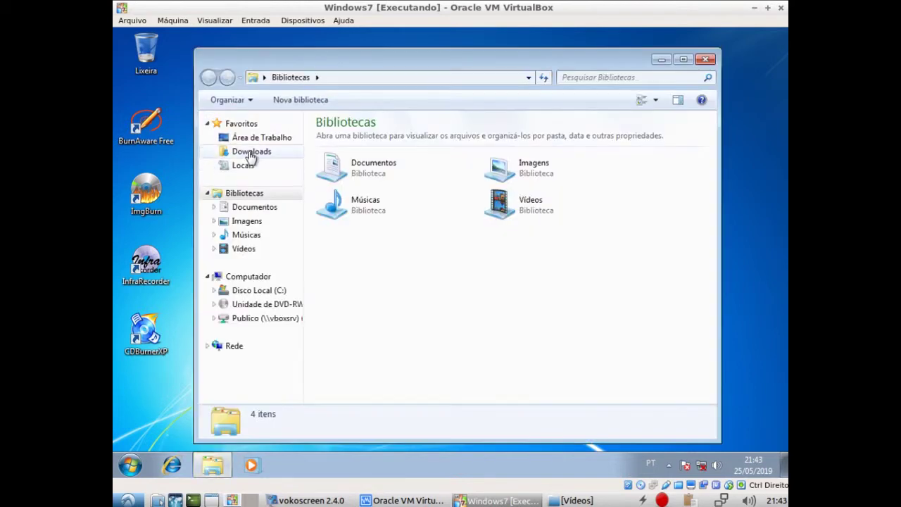
{"action": "left_click", "coordinate": [252, 155]}
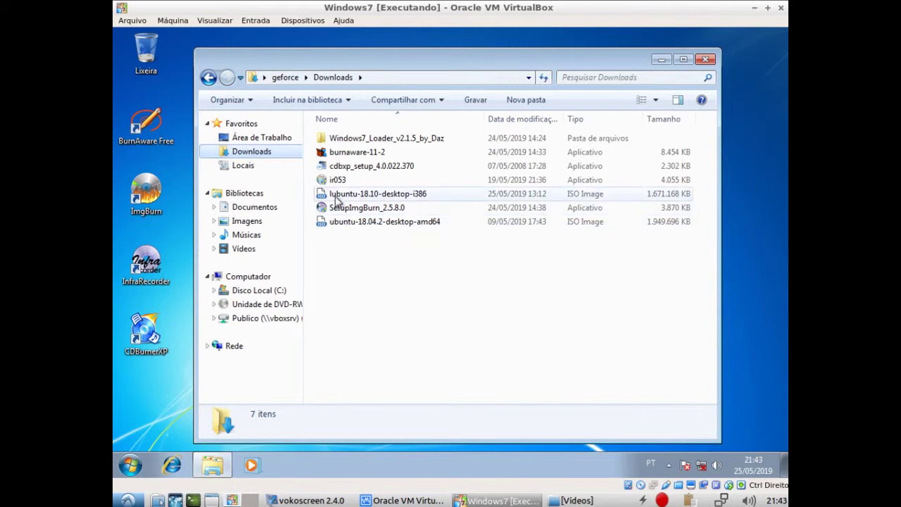
{"action": "left_click", "coordinate": [355, 195]}
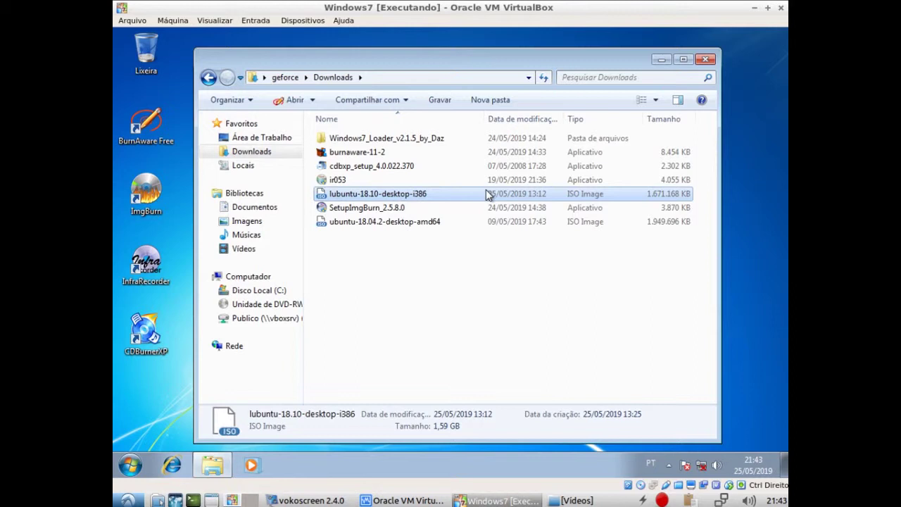
{"action": "left_click", "coordinate": [707, 60]}
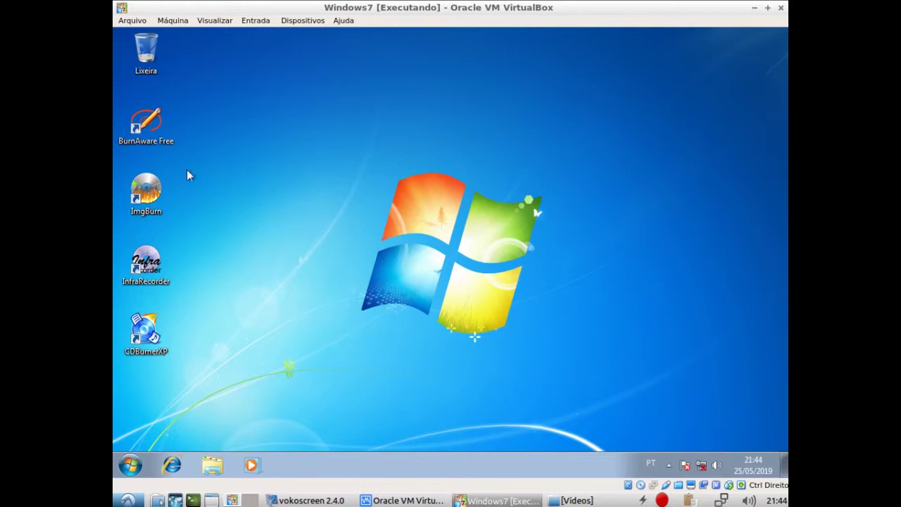
{"action": "left_click_drag", "start_coordinate": [214, 113], "coordinate": [344, 340]}
{"action": "left_click_drag", "start_coordinate": [207, 107], "coordinate": [129, 374]}
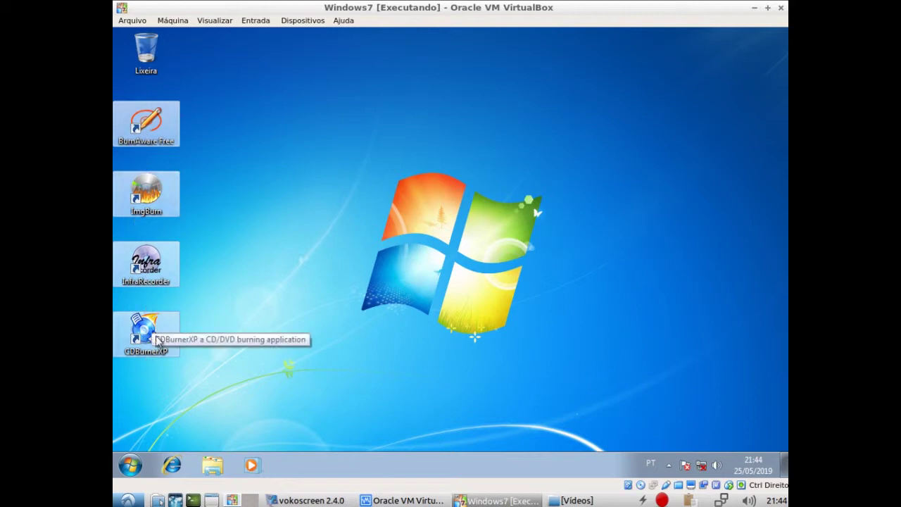
{"action": "left_click", "coordinate": [209, 164]}
{"action": "left_click_drag", "start_coordinate": [206, 113], "coordinate": [115, 379]}
{"action": "left_click_drag", "start_coordinate": [207, 106], "coordinate": [115, 359]}
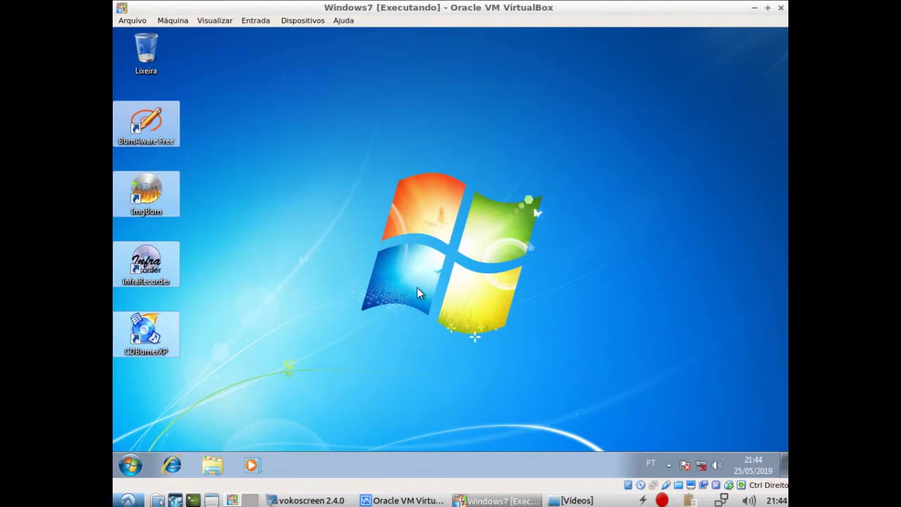
{"action": "left_click", "coordinate": [235, 136]}
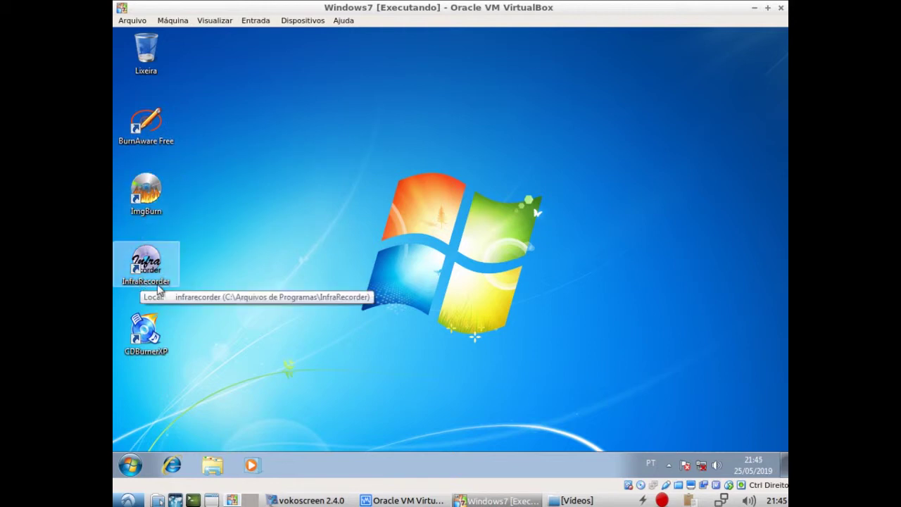
{"action": "left_click", "coordinate": [128, 364]}
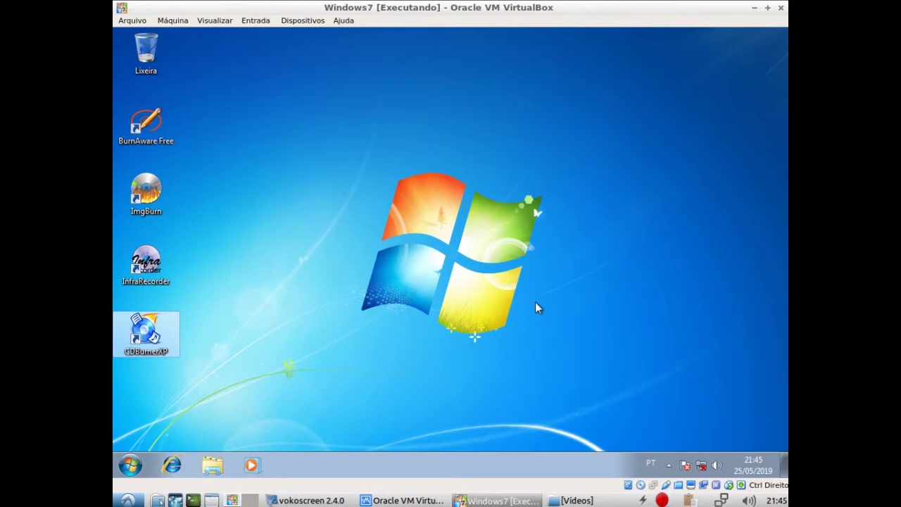
{"action": "left_click_drag", "start_coordinate": [208, 104], "coordinate": [128, 280]}
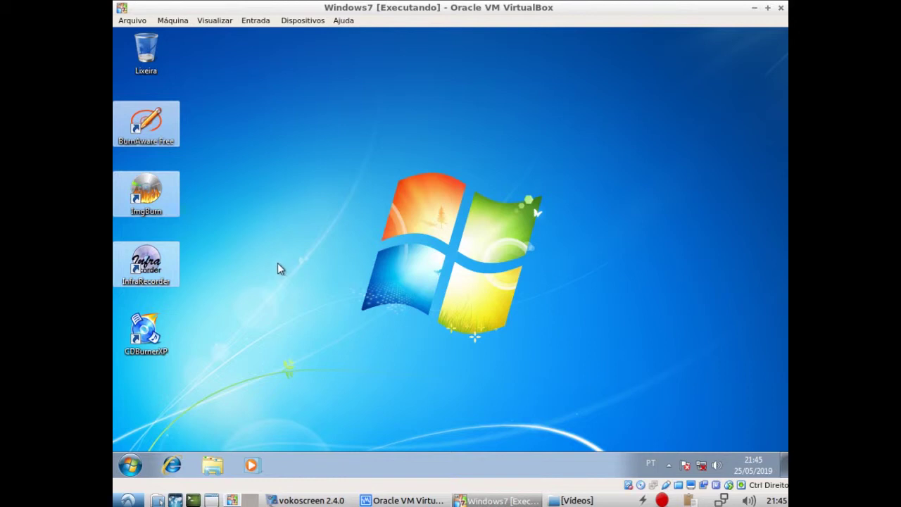
{"action": "left_click", "coordinate": [279, 266]}
{"action": "left_click_drag", "start_coordinate": [222, 113], "coordinate": [118, 281]}
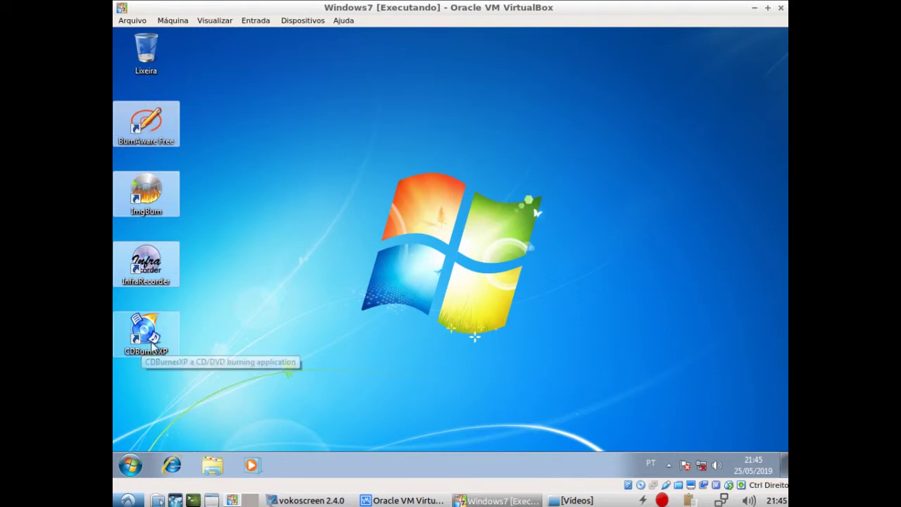
{"action": "left_click", "coordinate": [292, 257]}
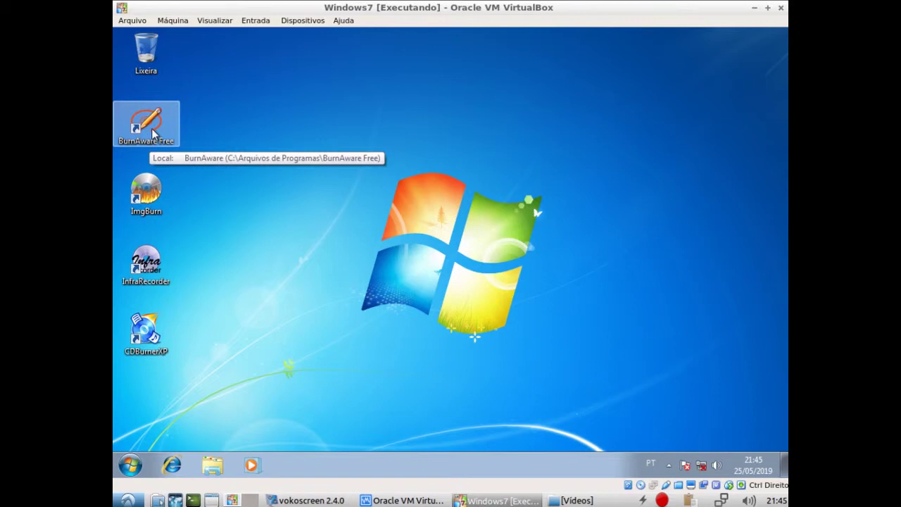
- Open the Gravar ISO tool in BurnAware Free and set the disc type to DVD 4.7GB
{"action": "left_click", "coordinate": [130, 143]}
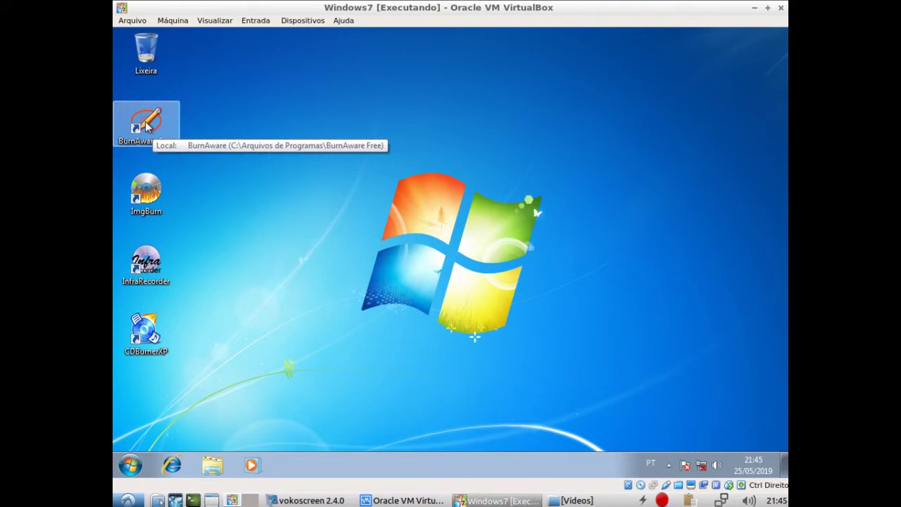
{"action": "double_click", "coordinate": [147, 126]}
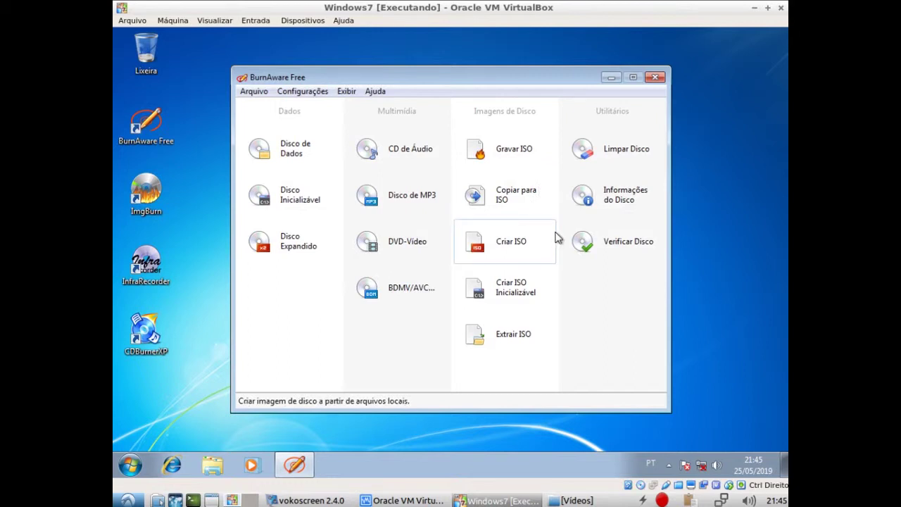
{"action": "left_click", "coordinate": [504, 156]}
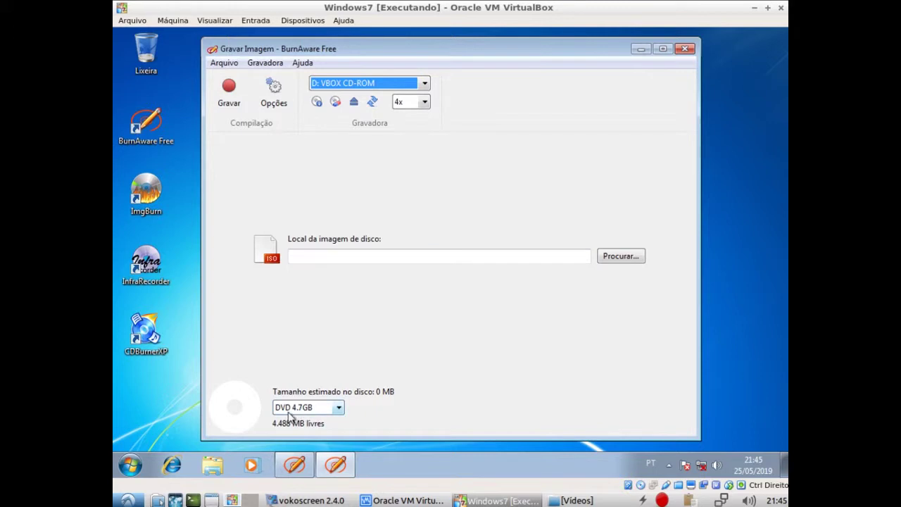
{"action": "left_click", "coordinate": [338, 408]}
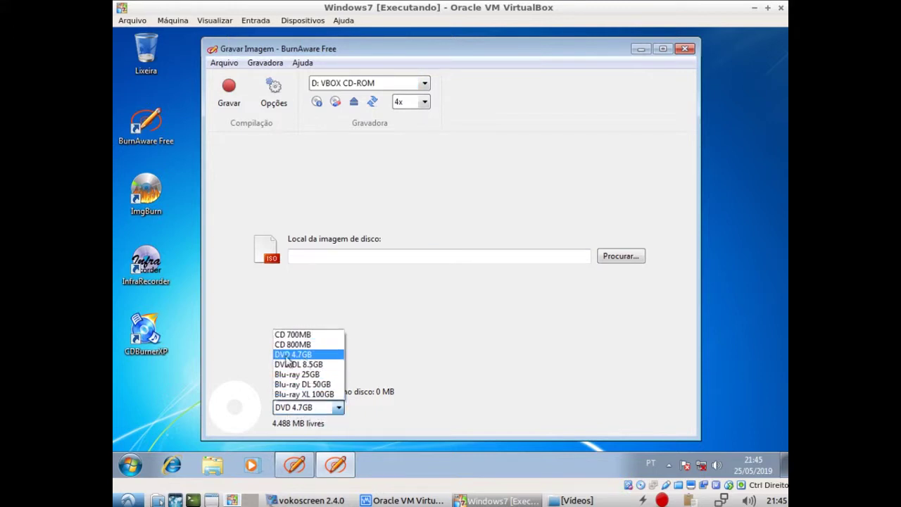
{"action": "left_click", "coordinate": [286, 357]}
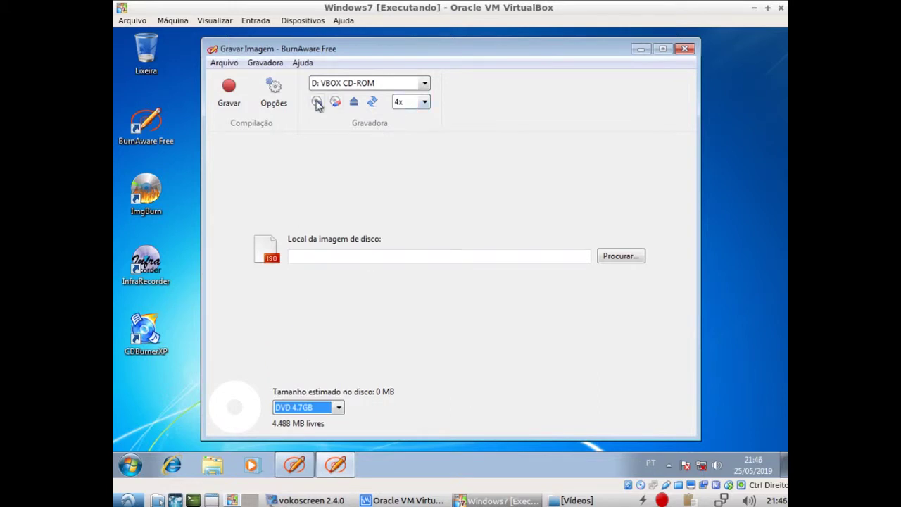
- Set the write speed to 4x, review the burn options for finalizing, ejecting and copies, and accept them
{"action": "left_click", "coordinate": [425, 103]}
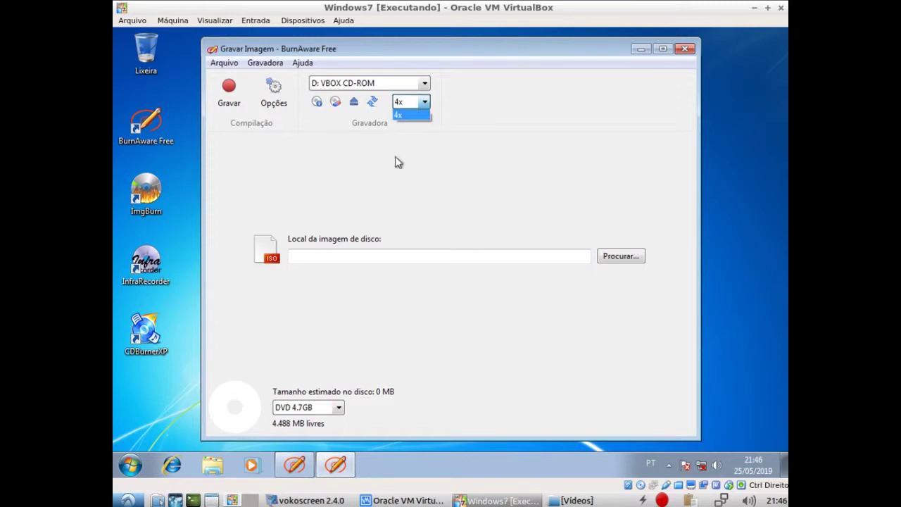
{"action": "left_click", "coordinate": [399, 116]}
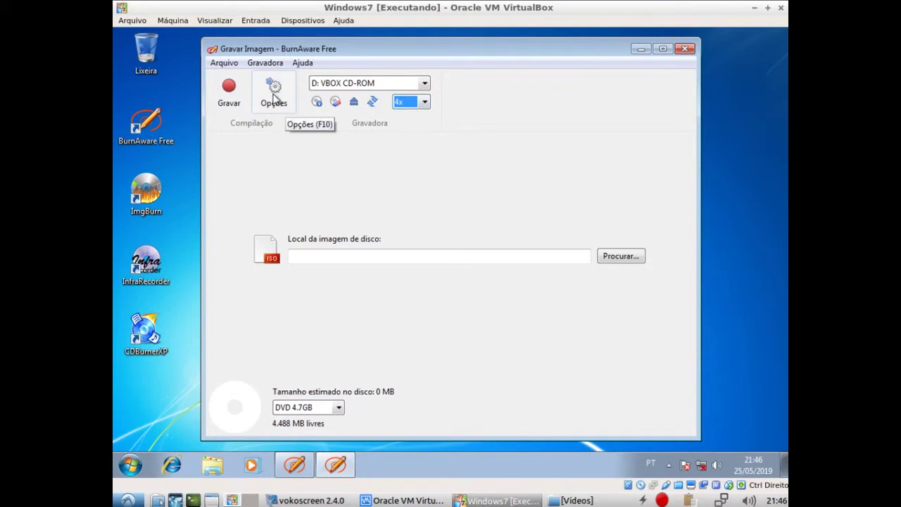
{"action": "left_click", "coordinate": [275, 99]}
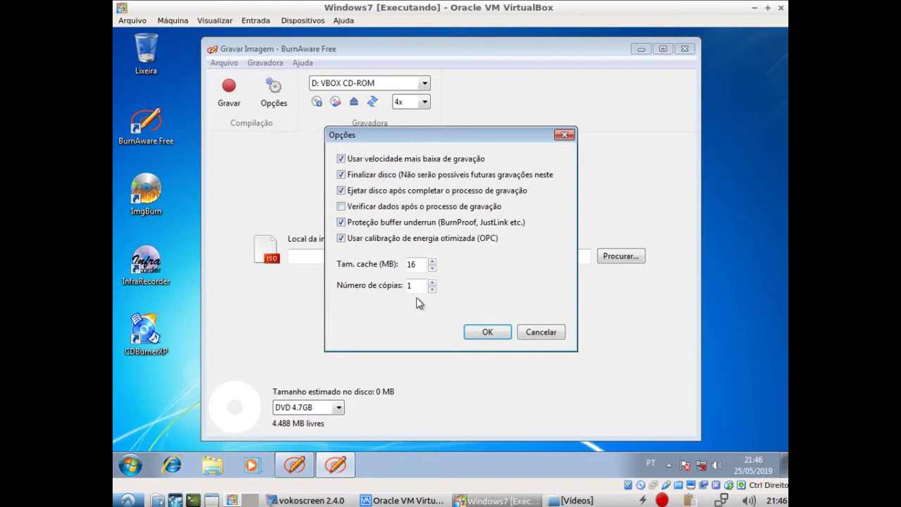
{"action": "left_click", "coordinate": [490, 333]}
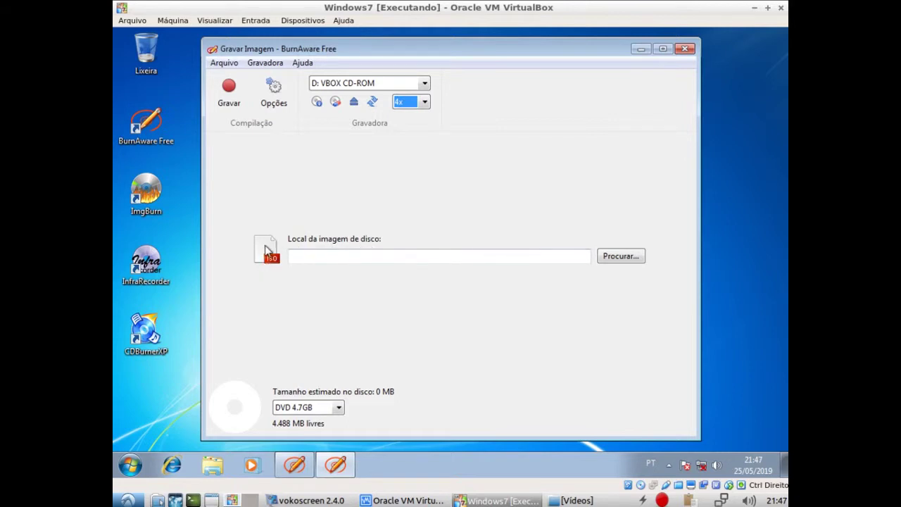
- Load lubuntu-18.10-desktop-i386.iso from Downloads as the disc image and close BurnAware Free without burning
{"action": "left_click", "coordinate": [621, 258]}
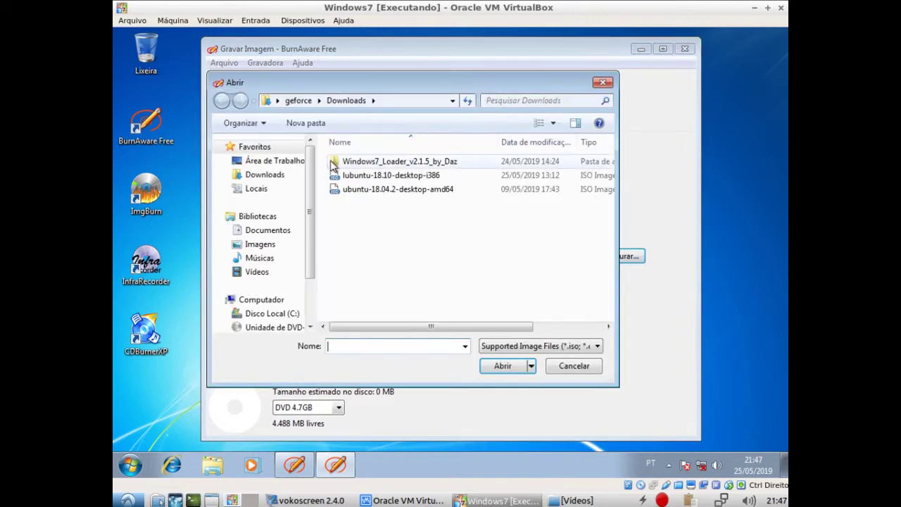
{"action": "left_click", "coordinate": [260, 179]}
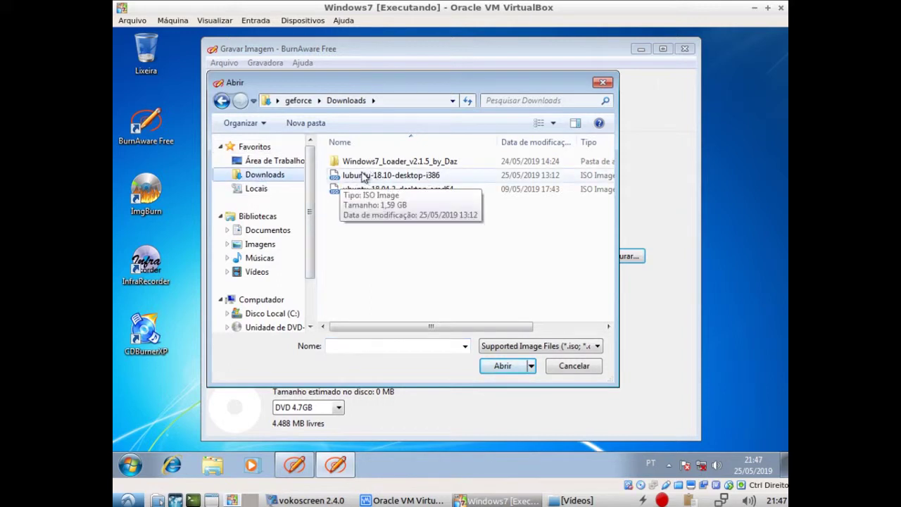
{"action": "left_click", "coordinate": [403, 177]}
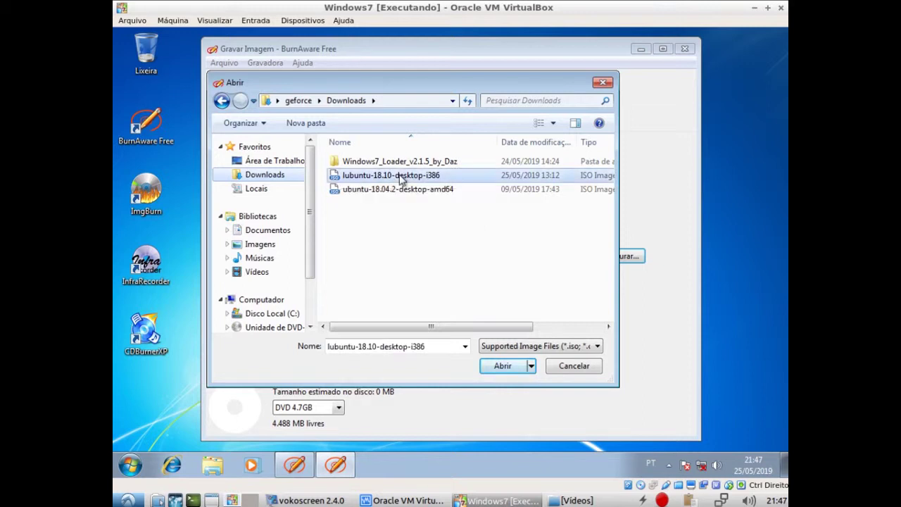
{"action": "left_click", "coordinate": [503, 366]}
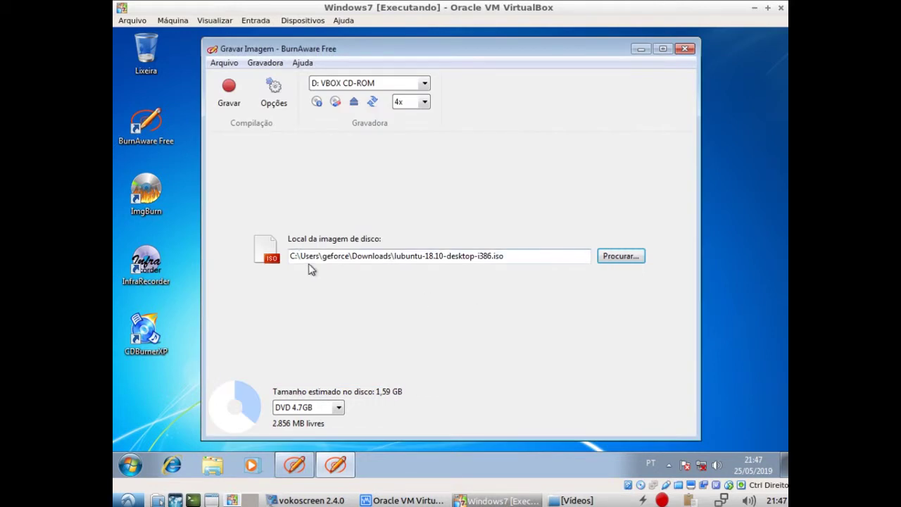
{"action": "left_click_drag", "start_coordinate": [289, 256], "coordinate": [517, 259]}
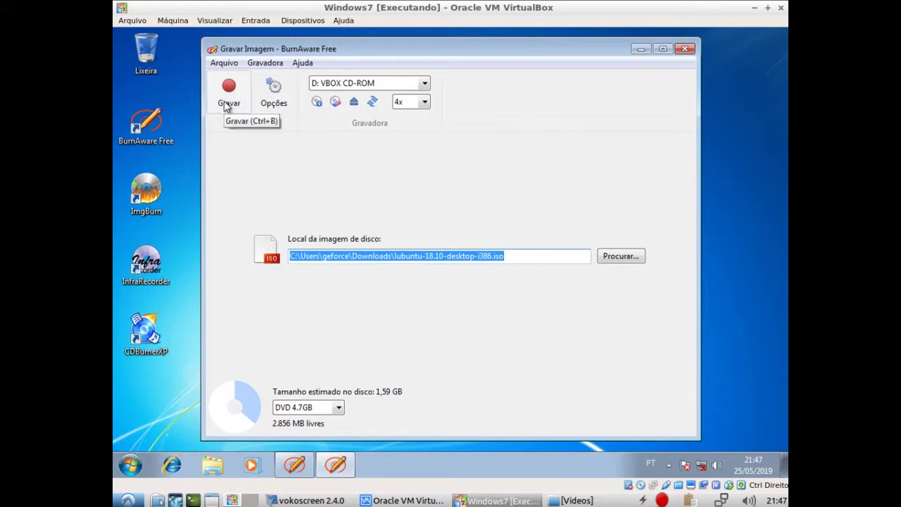
{"action": "left_click", "coordinate": [685, 49]}
{"action": "left_click", "coordinate": [655, 77]}
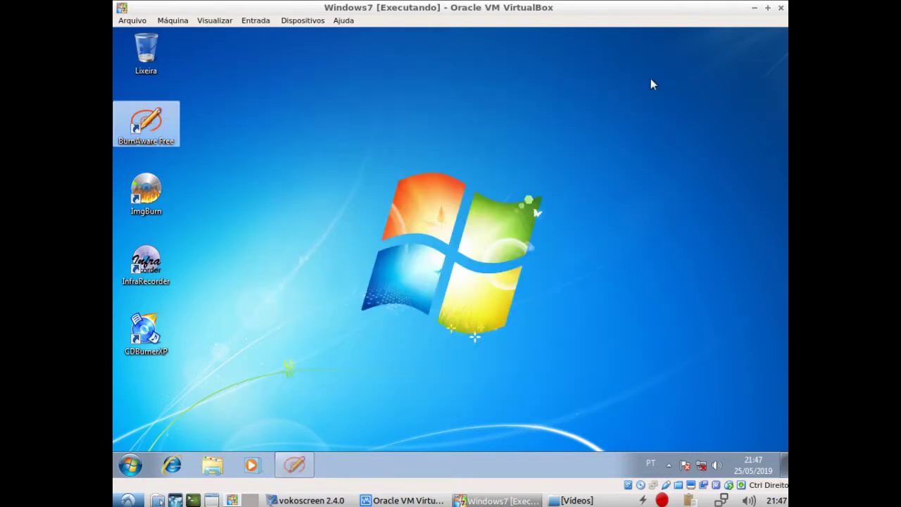
- Open ImgBurn in the mode for writing an image file to disc and load lubuntu-18.10-desktop-i386 as the source
{"action": "left_click", "coordinate": [151, 191]}
{"action": "double_click", "coordinate": [152, 191]}
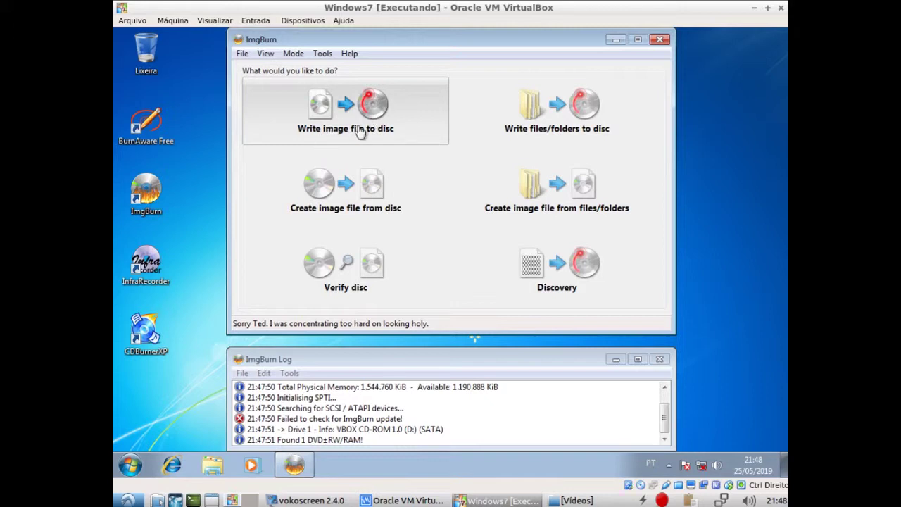
{"action": "left_click", "coordinate": [326, 141]}
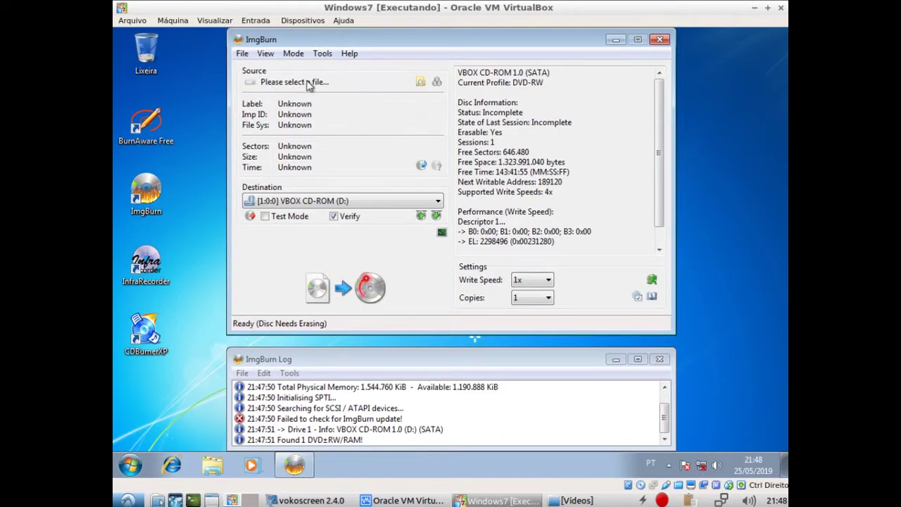
{"action": "left_click", "coordinate": [420, 83]}
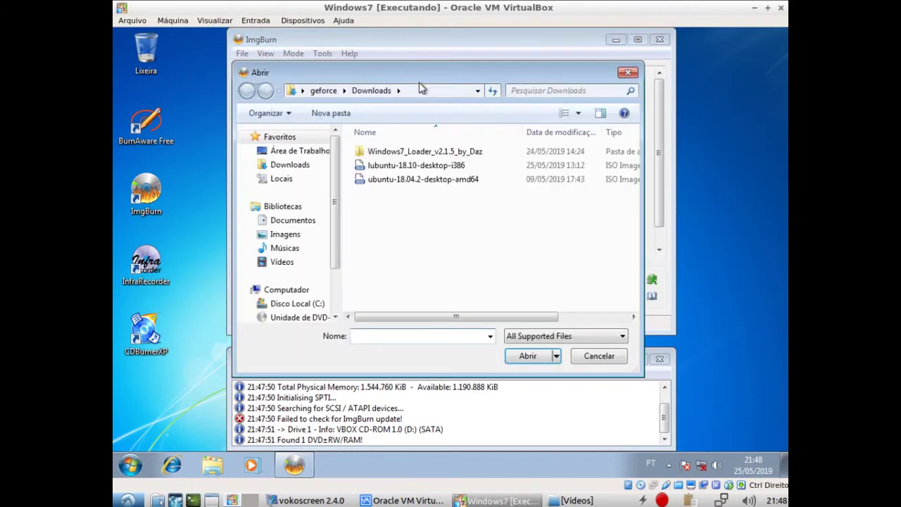
{"action": "left_click", "coordinate": [400, 169]}
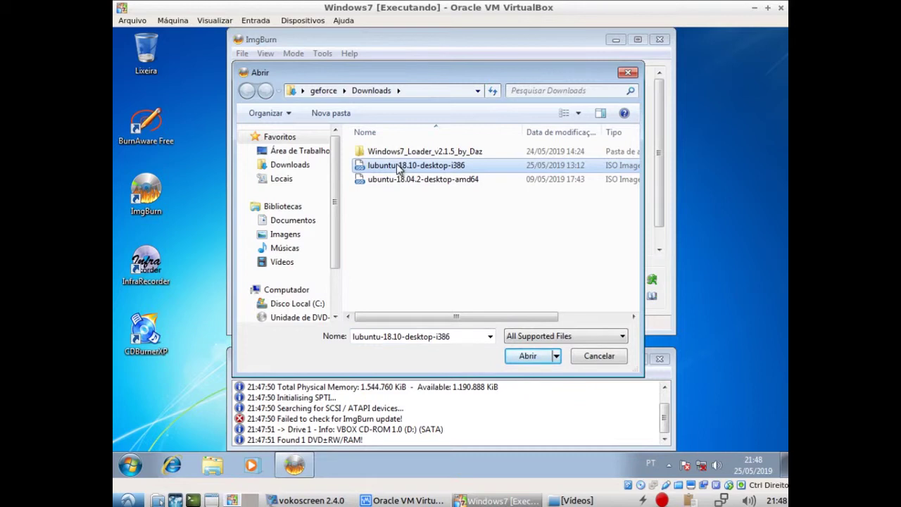
{"action": "left_click", "coordinate": [527, 358]}
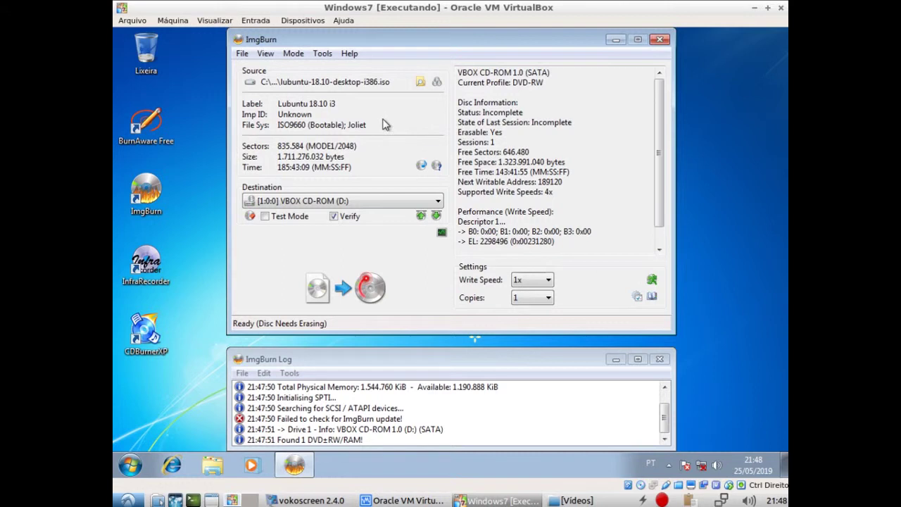
- Set ImgBurn's write speed to 1x and close the program without burning
{"action": "mouse_move", "coordinate": [320, 109]}
{"action": "left_click", "coordinate": [547, 281]}
{"action": "scroll", "coordinate": [528, 328], "scroll_direction": "up", "scroll_amount": 1}
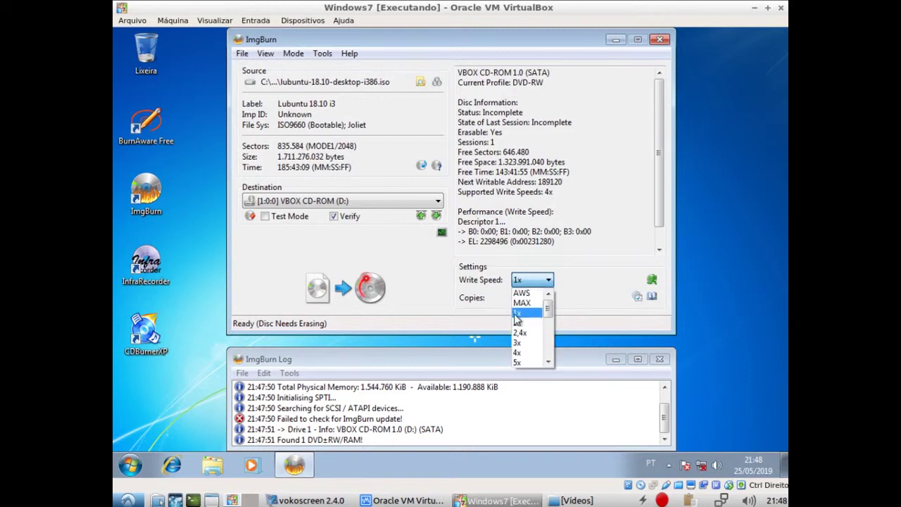
{"action": "left_click", "coordinate": [518, 313]}
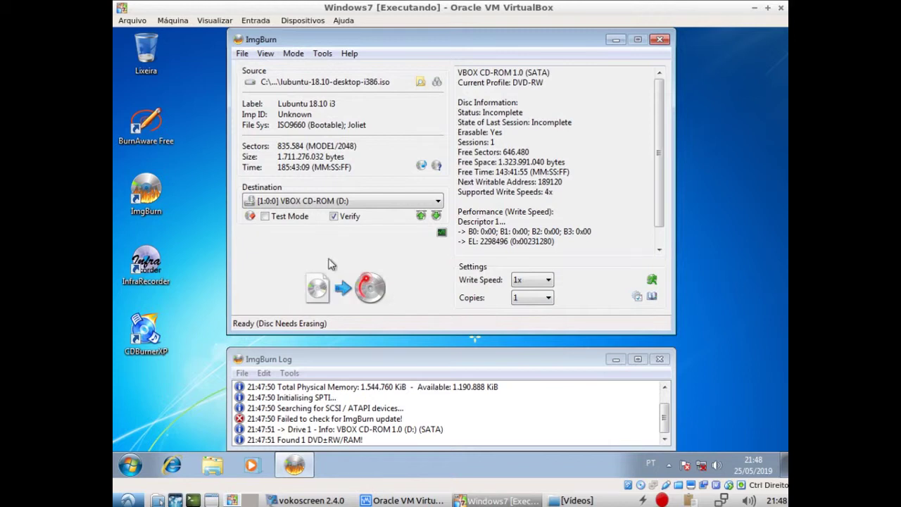
{"action": "left_click", "coordinate": [660, 39]}
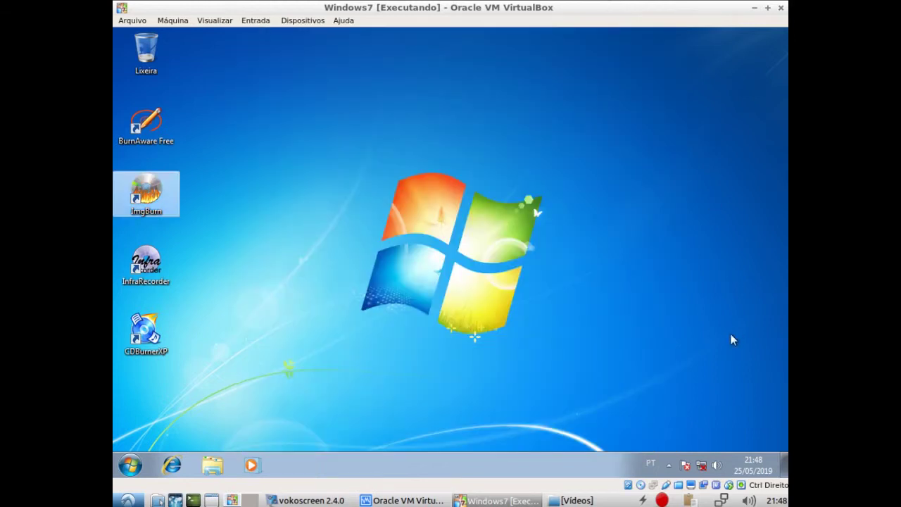
- Open InfraRecorder and choose lubuntu-18.10-desktop-i386 from Downloads as the image to write
{"action": "left_click", "coordinate": [155, 271]}
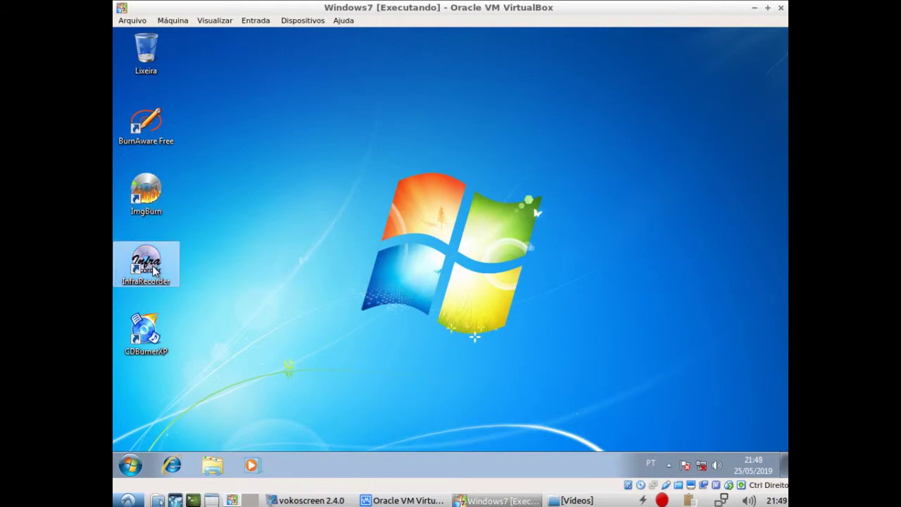
{"action": "double_click", "coordinate": [154, 268]}
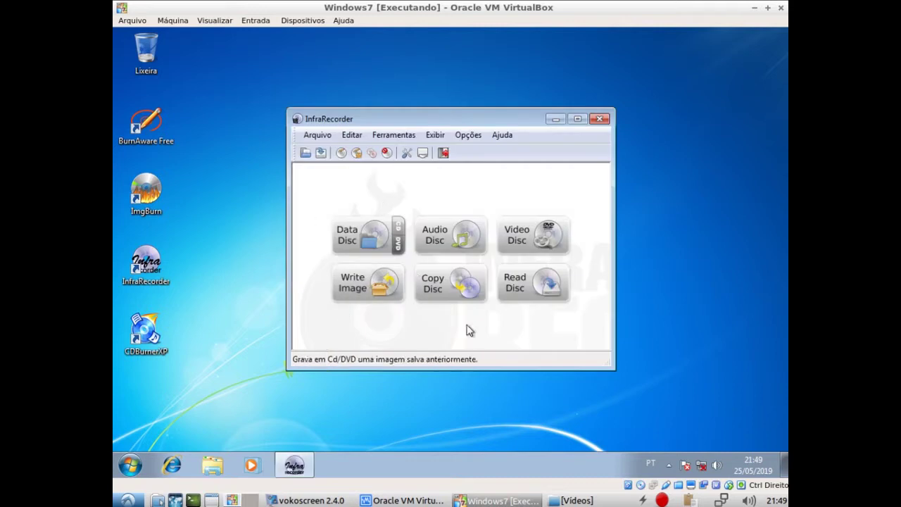
{"action": "left_click", "coordinate": [374, 288]}
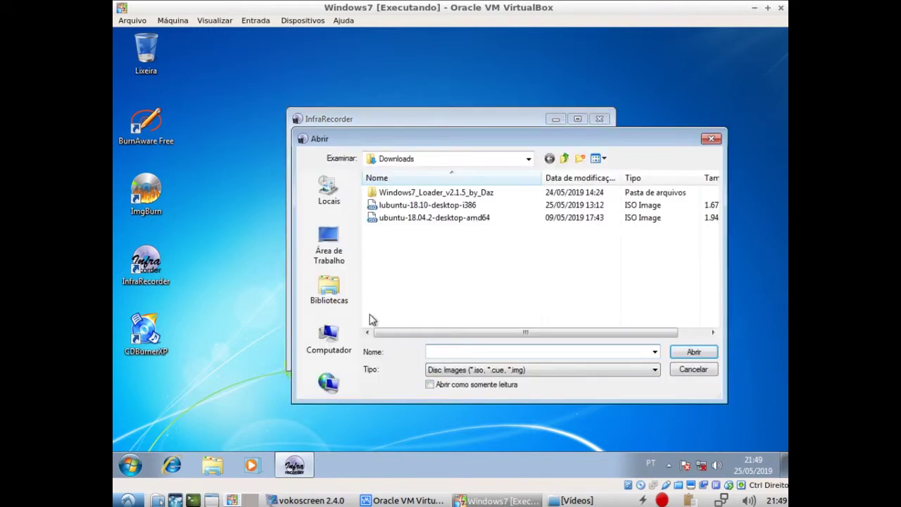
{"action": "left_click", "coordinate": [444, 206]}
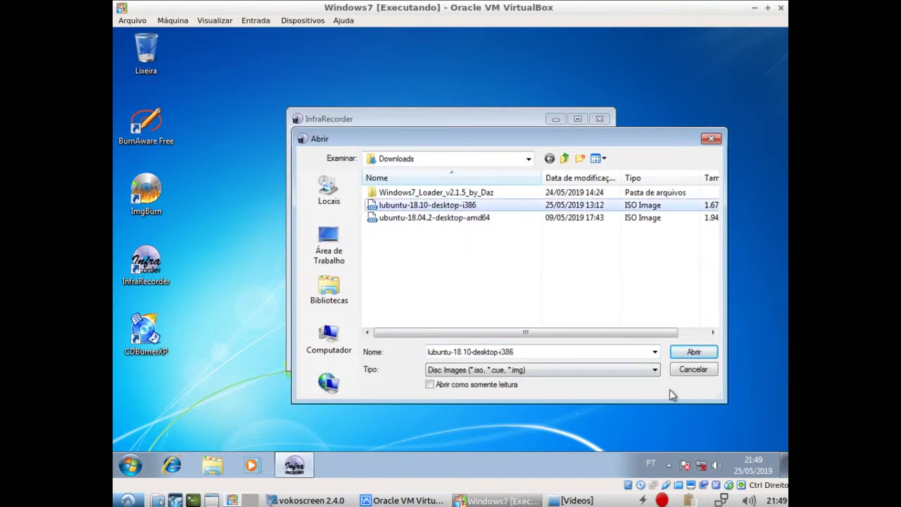
{"action": "left_click", "coordinate": [689, 350]}
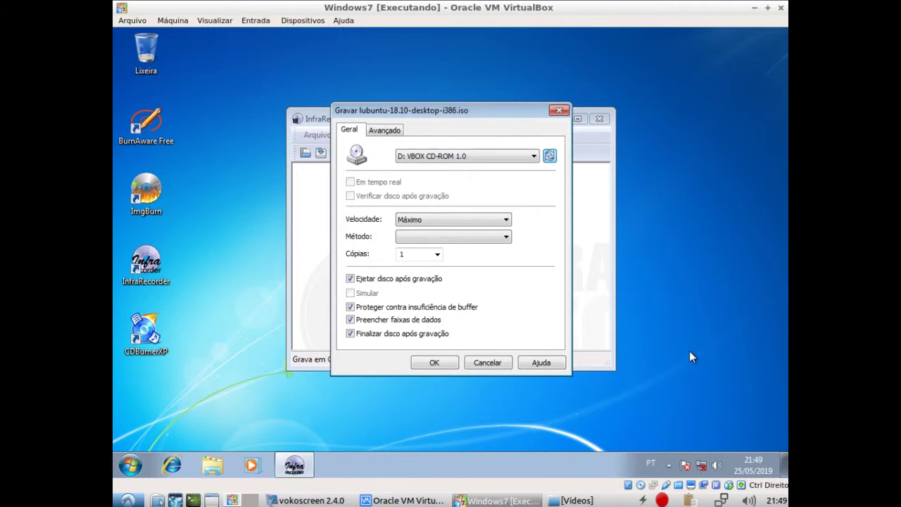
- Set the write speed to 4x and check which recording methods are offered for the Lubuntu image
{"action": "left_click", "coordinate": [408, 223]}
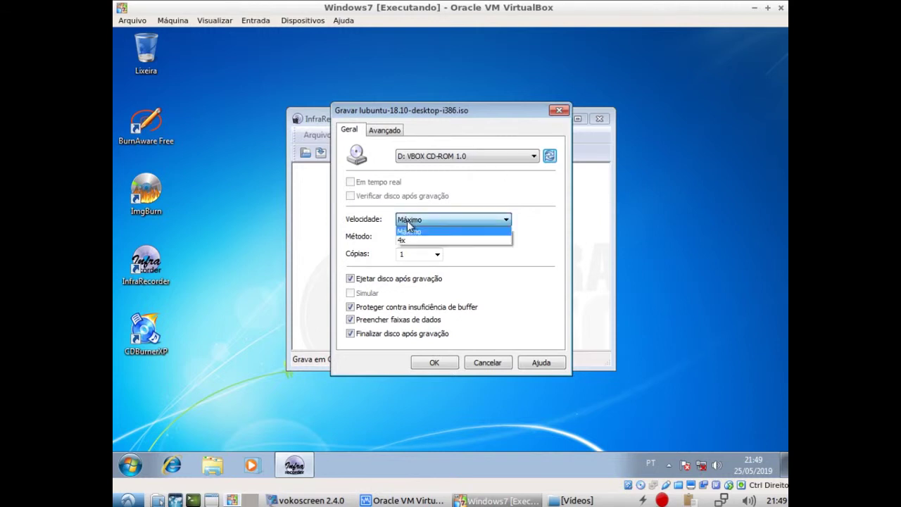
{"action": "left_click", "coordinate": [405, 242]}
{"action": "left_click", "coordinate": [452, 239]}
{"action": "left_click", "coordinate": [450, 238]}
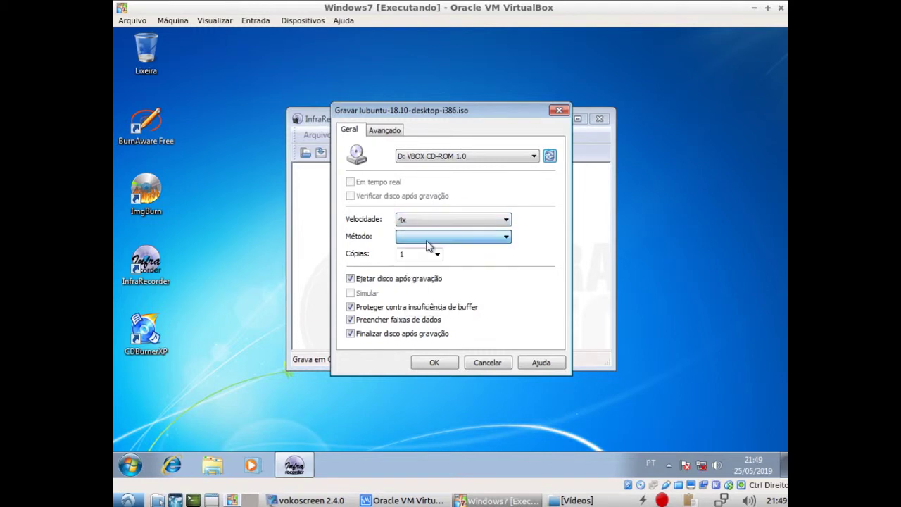
{"action": "left_click", "coordinate": [424, 239]}
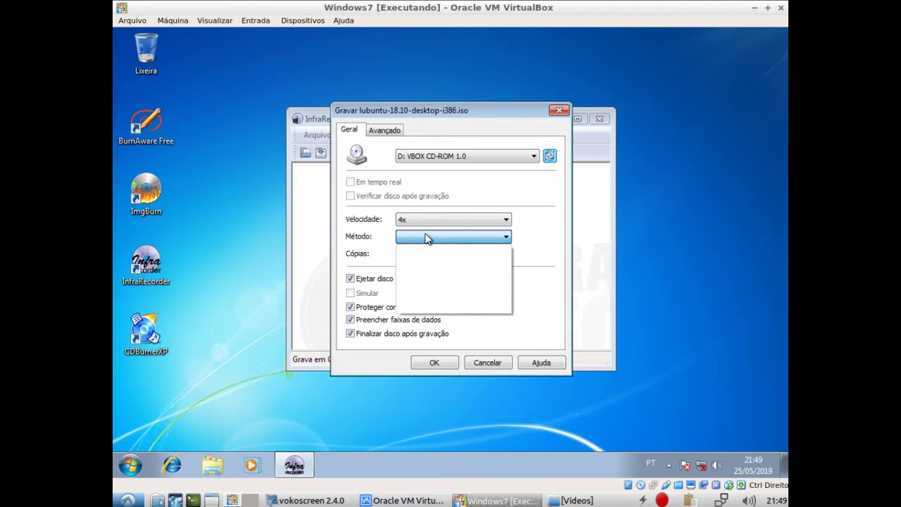
{"action": "left_click", "coordinate": [451, 238]}
{"action": "left_click", "coordinate": [454, 238]}
{"action": "left_click", "coordinate": [451, 238]}
{"action": "left_click", "coordinate": [445, 241]}
{"action": "left_click", "coordinate": [450, 241]}
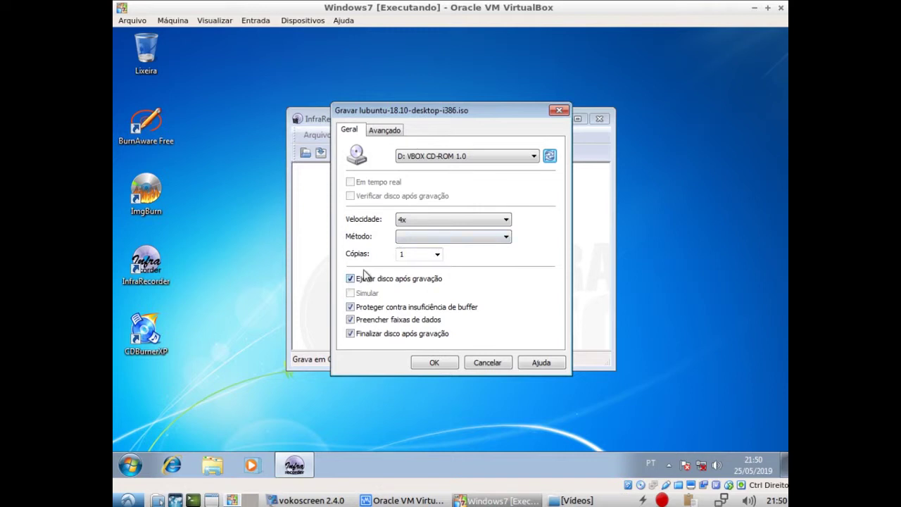
{"action": "left_click", "coordinate": [428, 240]}
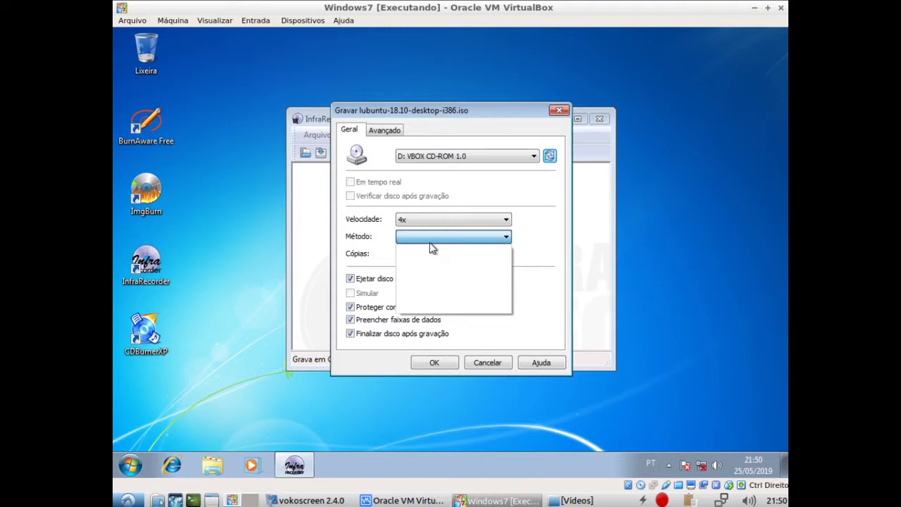
{"action": "left_click", "coordinate": [519, 276]}
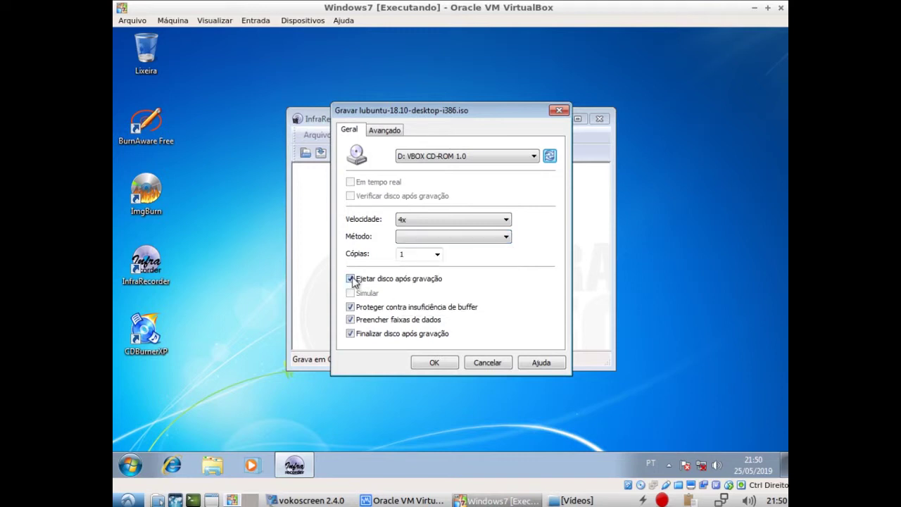
- Review the general and advanced burn settings, dismiss the burn dialog, and close InfraRecorder
{"action": "left_click", "coordinate": [350, 318]}
{"action": "left_click", "coordinate": [351, 328]}
{"action": "left_click", "coordinate": [352, 333]}
{"action": "left_click", "coordinate": [385, 131]}
{"action": "left_click", "coordinate": [350, 130]}
{"action": "left_click", "coordinate": [561, 114]}
{"action": "left_click", "coordinate": [599, 119]}
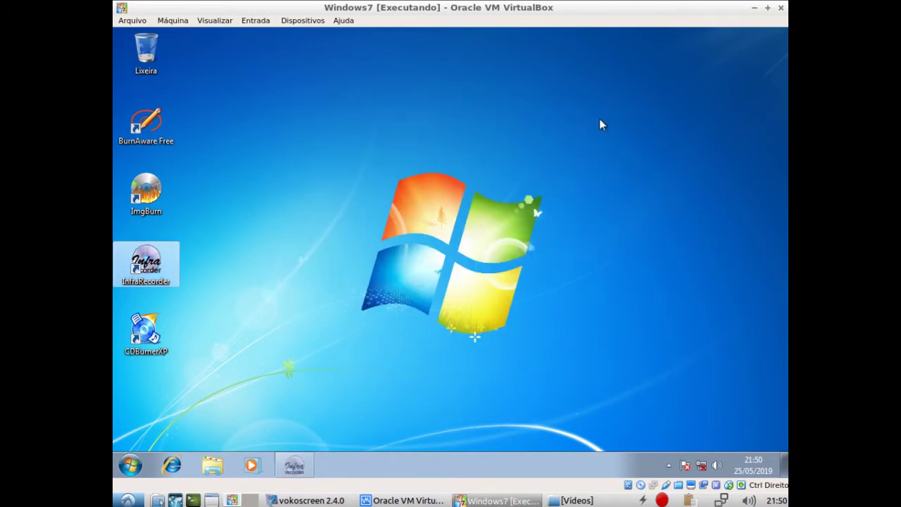
- Open CDBurnerXP and start a new data CD/DVD project, dismissing the drive warning and ignoring the error report
{"action": "left_click", "coordinate": [302, 266]}
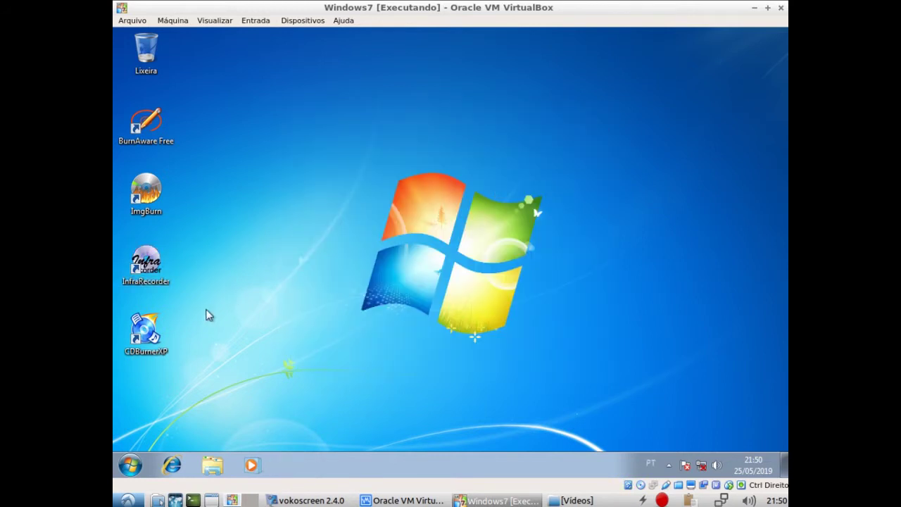
{"action": "left_click", "coordinate": [141, 336]}
{"action": "double_click", "coordinate": [141, 336]}
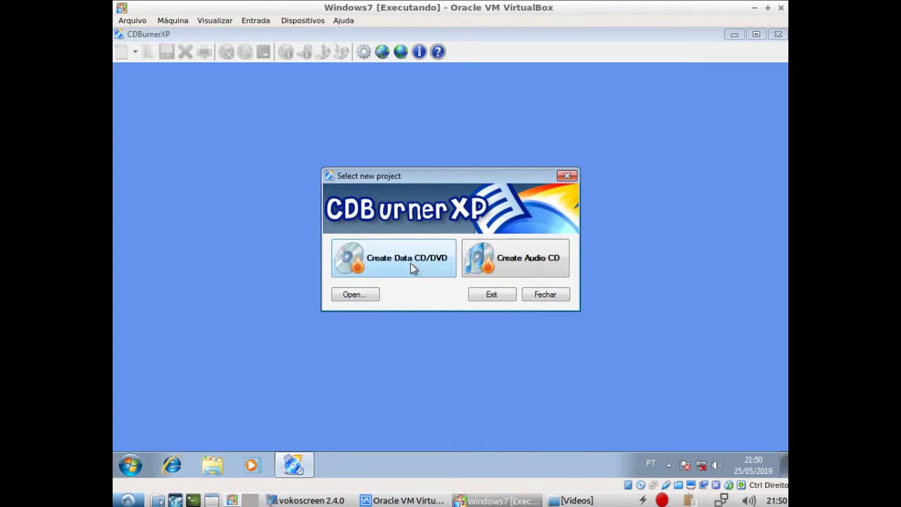
{"action": "left_click", "coordinate": [410, 263]}
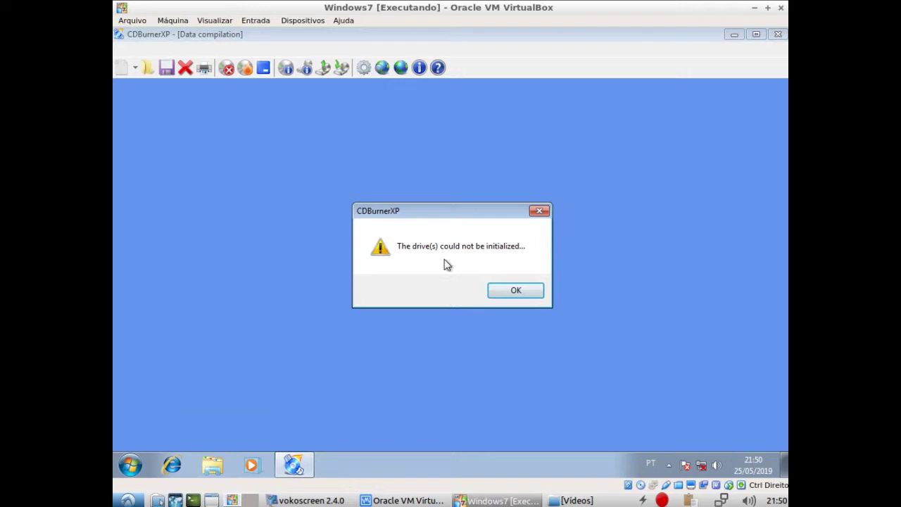
{"action": "left_click", "coordinate": [511, 291]}
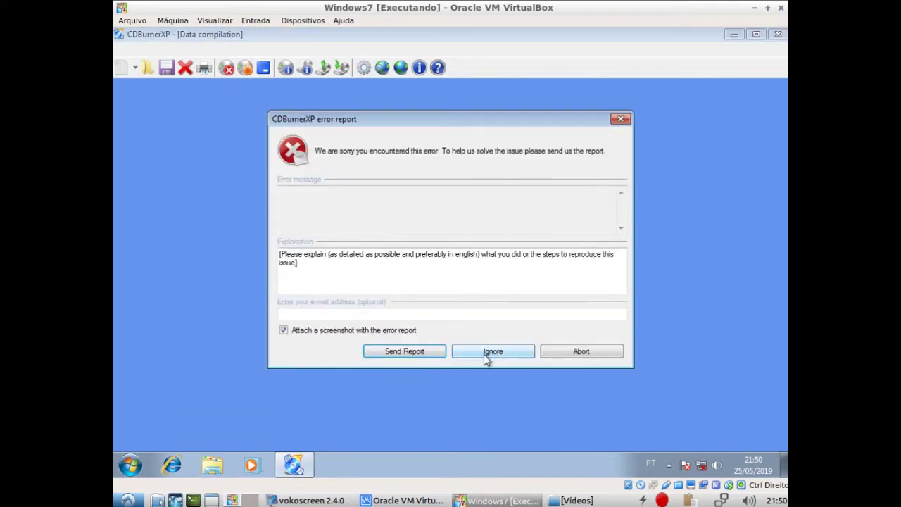
{"action": "left_click", "coordinate": [483, 355]}
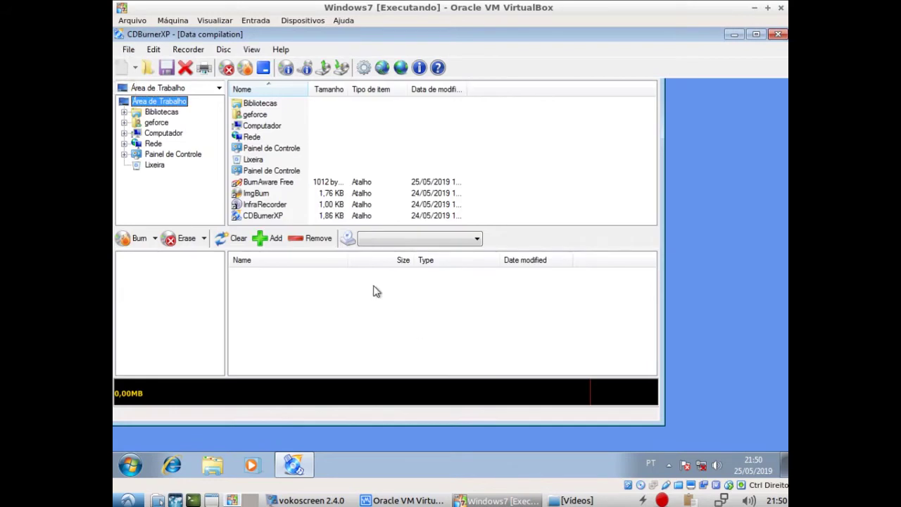
- Locate the command for burning a disc from an ISO file, and close CDBurnerXP without running it
{"action": "left_click", "coordinate": [128, 49]}
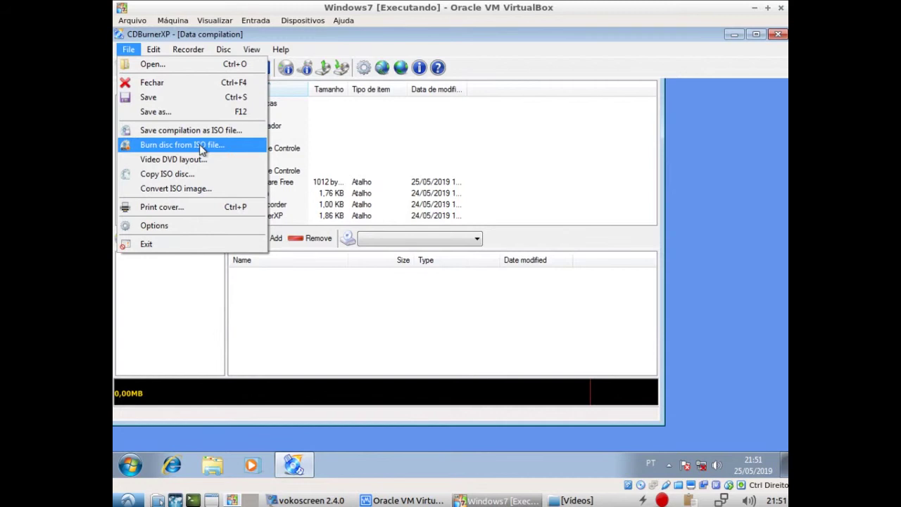
{"action": "left_click", "coordinate": [778, 34]}
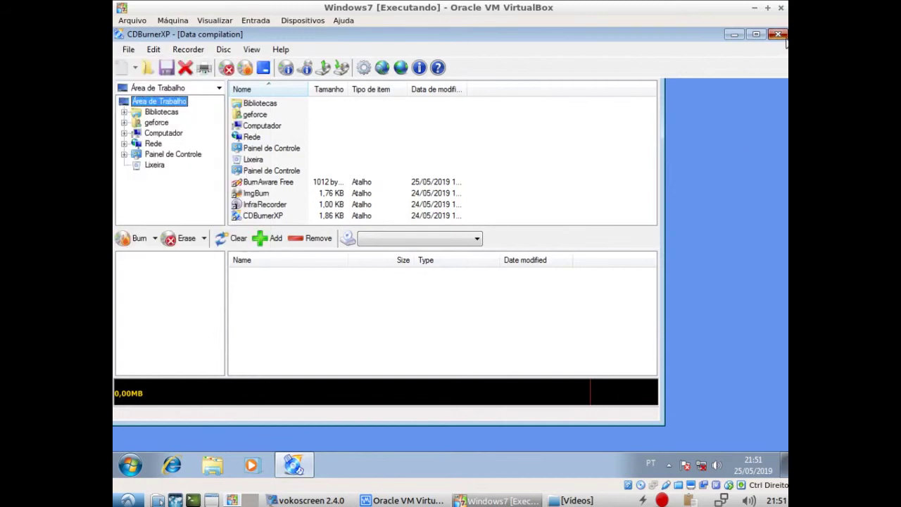